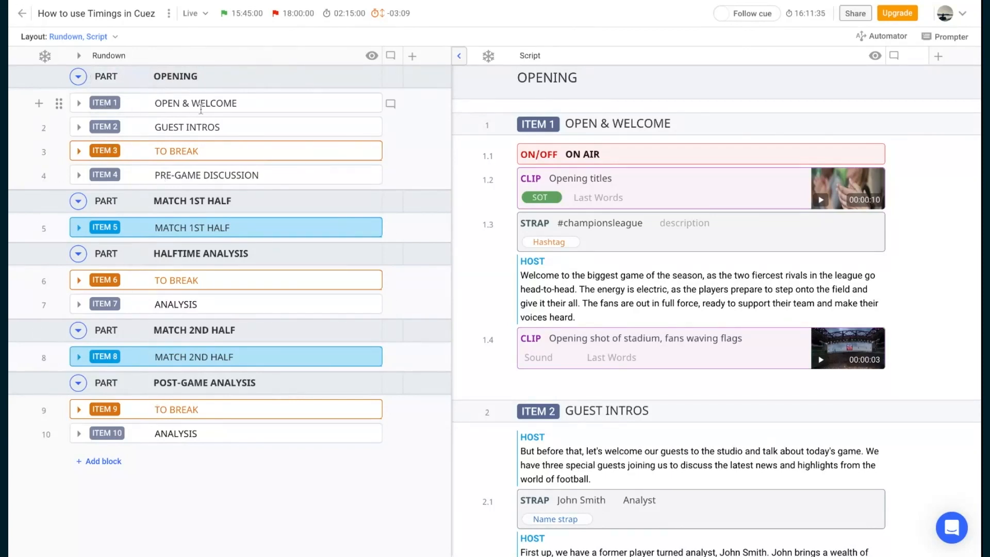
Examine the blocks inside item 1 of the rundown and read the script through to the pre-game discussion
{"action": "left_click", "coordinate": [79, 103]}
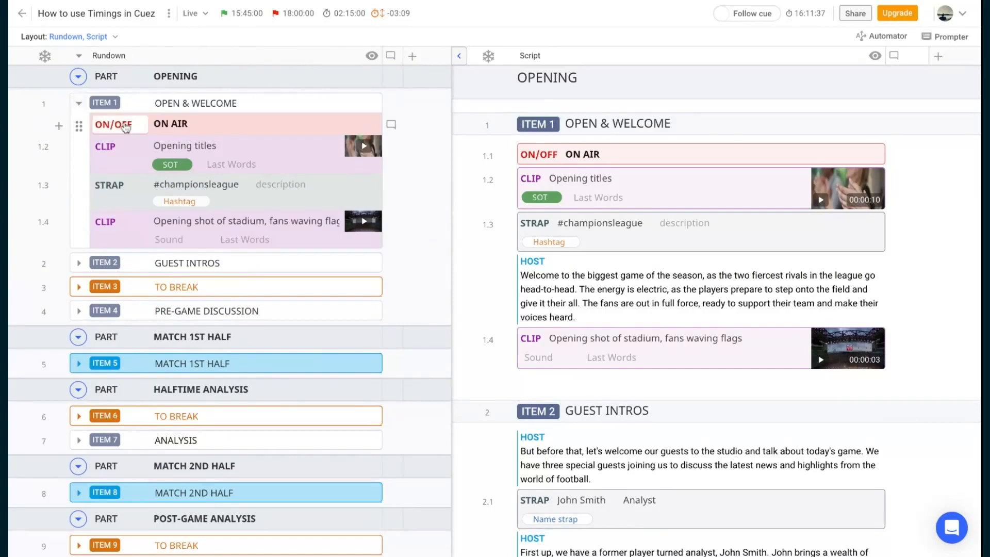
{"action": "left_click", "coordinate": [79, 103]}
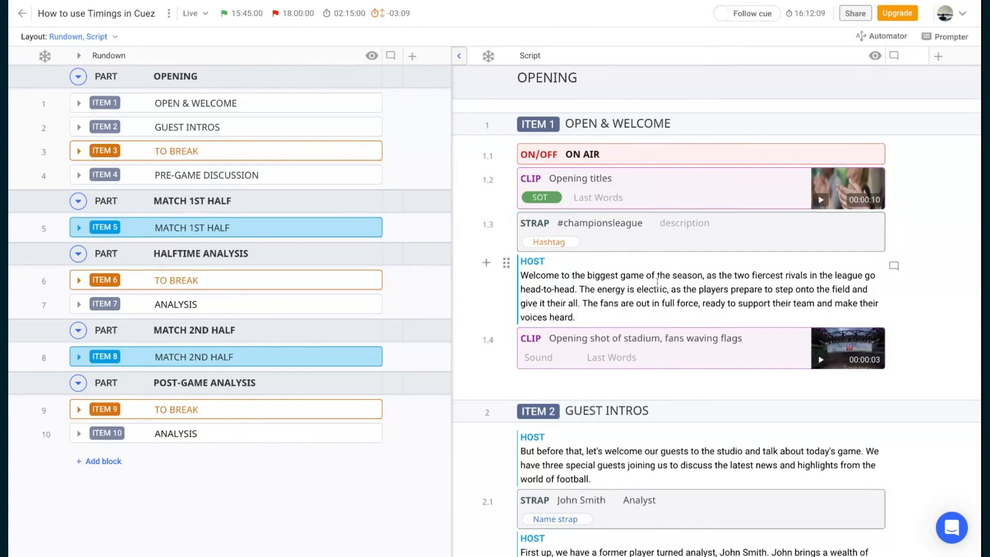
{"action": "scroll", "coordinate": [657, 278], "scroll_direction": "down", "scroll_amount": 4}
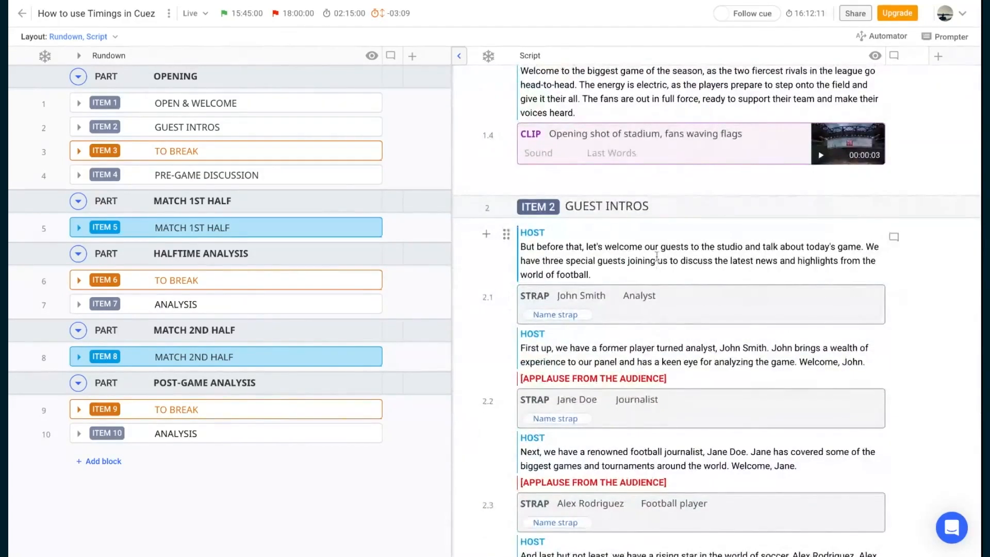
{"action": "scroll", "coordinate": [657, 256], "scroll_direction": "down", "scroll_amount": 1}
{"action": "scroll", "coordinate": [657, 256], "scroll_direction": "down", "scroll_amount": 7}
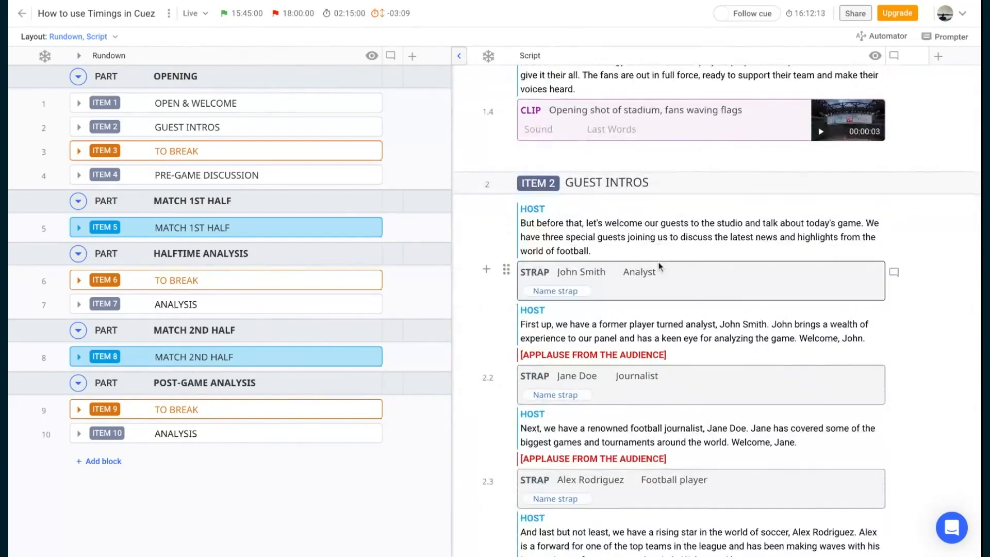
{"action": "scroll", "coordinate": [664, 264], "scroll_direction": "down", "scroll_amount": 6}
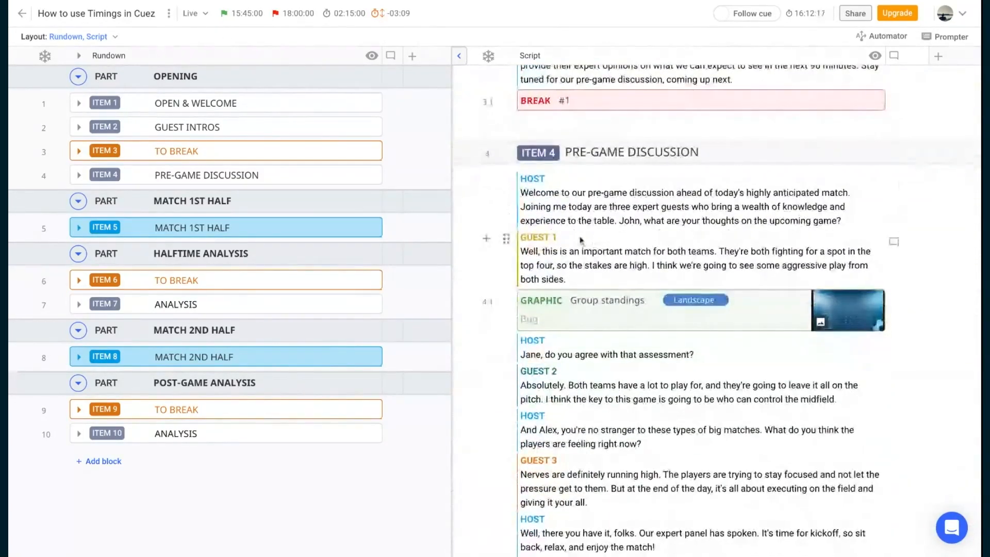
{"action": "scroll", "coordinate": [580, 240], "scroll_direction": "down", "scroll_amount": 1}
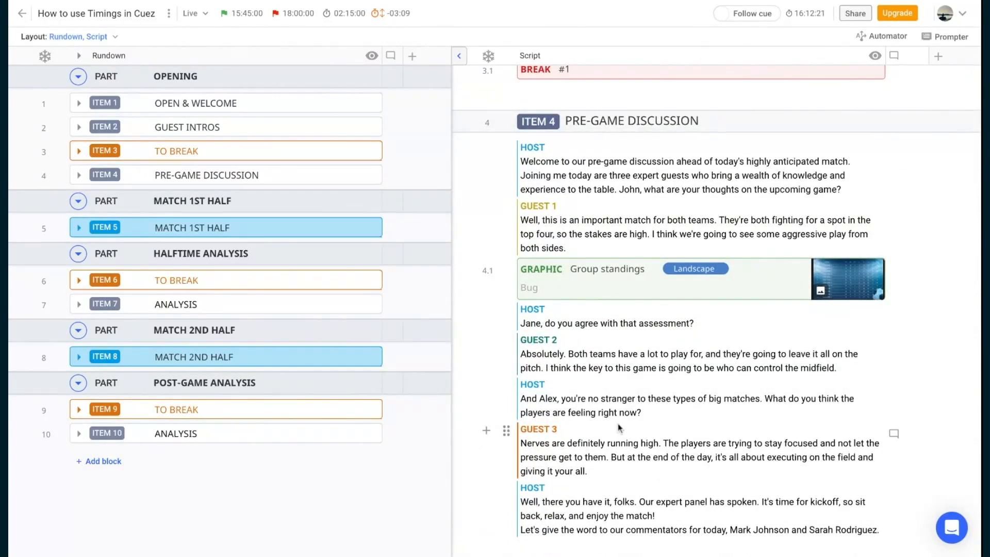
{"action": "scroll", "coordinate": [618, 427], "scroll_direction": "up", "scroll_amount": 15}
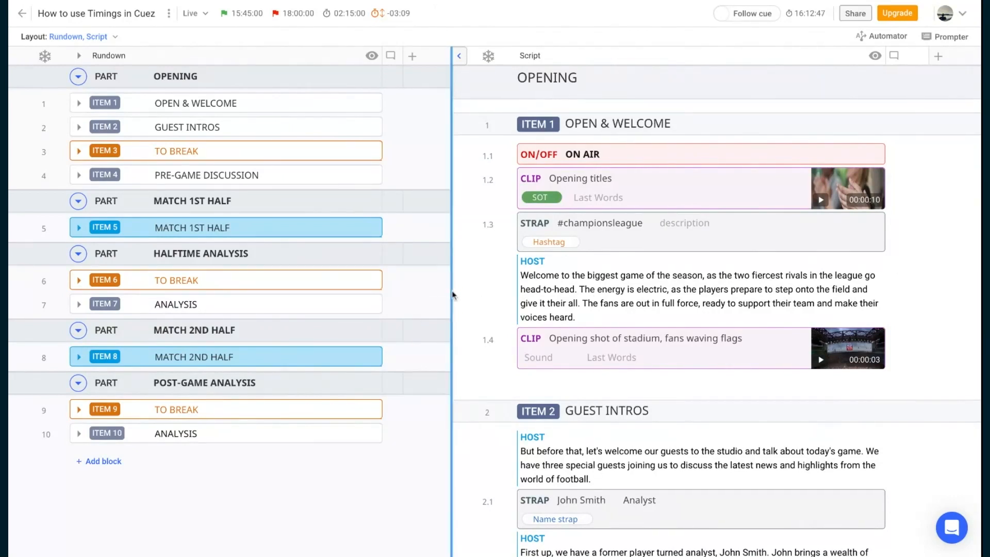
Narrow the rundown pane slightly and review the Live and Recorded episode type options
{"action": "left_click_drag", "start_coordinate": [452, 295], "coordinate": [431, 294]}
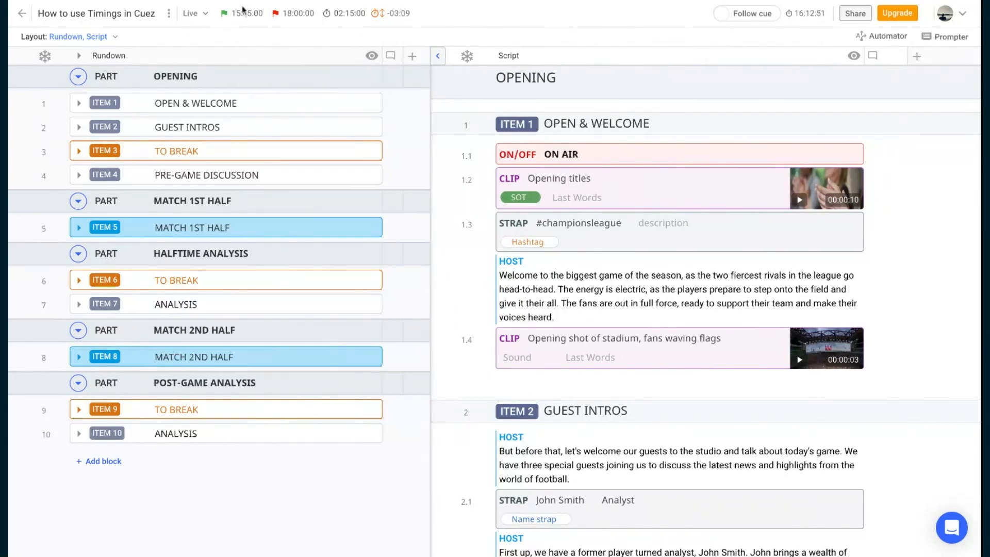
{"action": "left_click", "coordinate": [204, 17]}
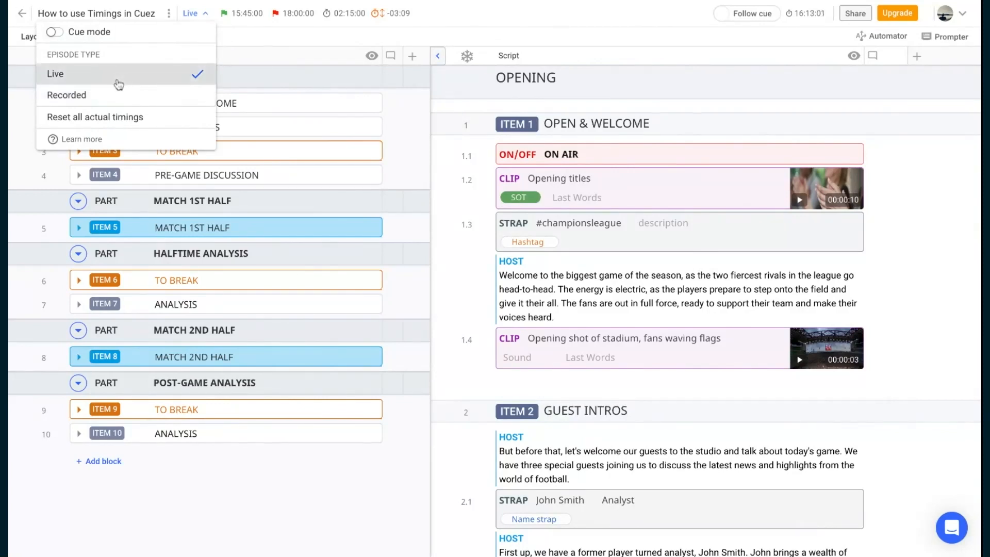
{"action": "left_click", "coordinate": [248, 39]}
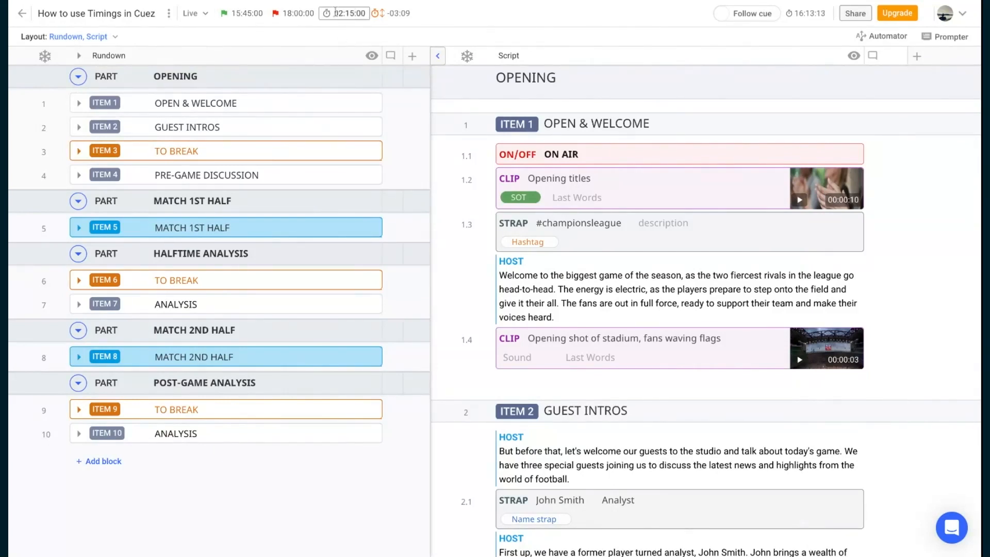
{"action": "left_click", "coordinate": [205, 16]}
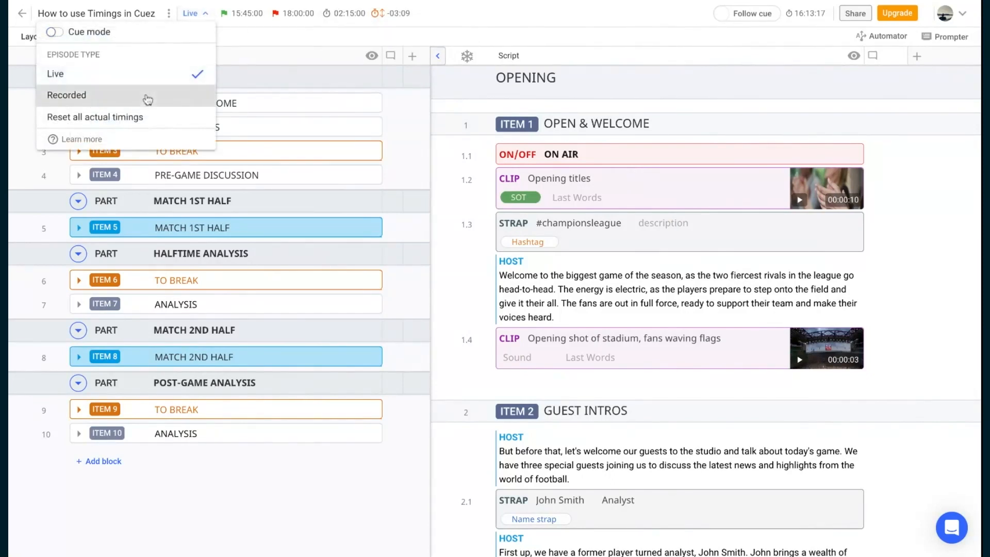
{"action": "left_click", "coordinate": [250, 40]}
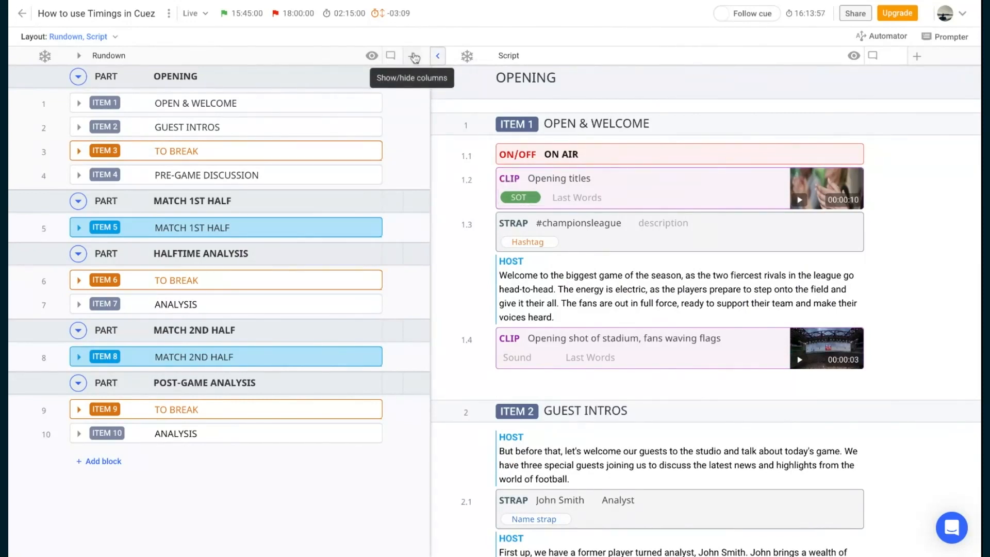
Show Timings in the script with only Estimated Duration, trying Front time and removing it again
{"action": "left_click", "coordinate": [917, 56]}
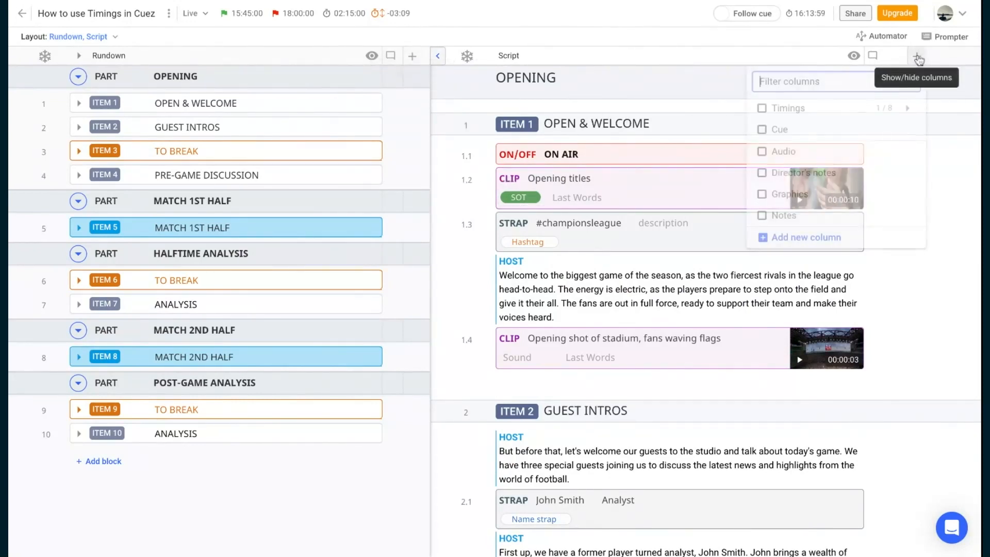
{"action": "mouse_move", "coordinate": [815, 108]}
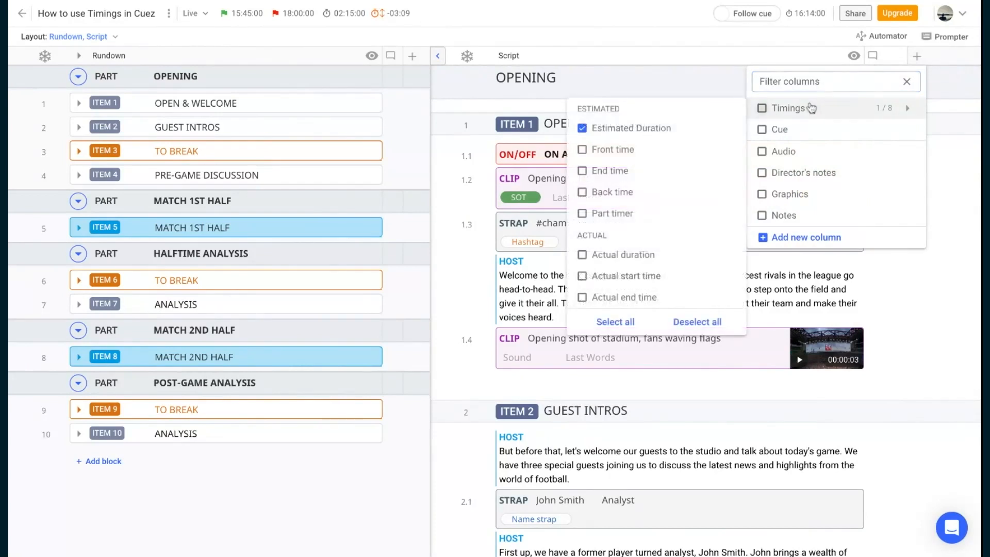
{"action": "left_click", "coordinate": [762, 109]}
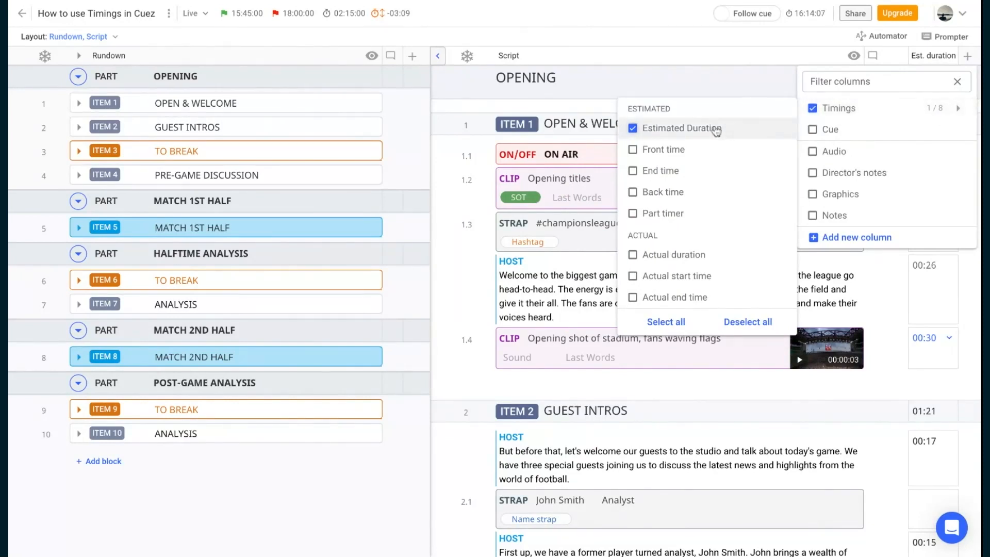
{"action": "left_click", "coordinate": [665, 151]}
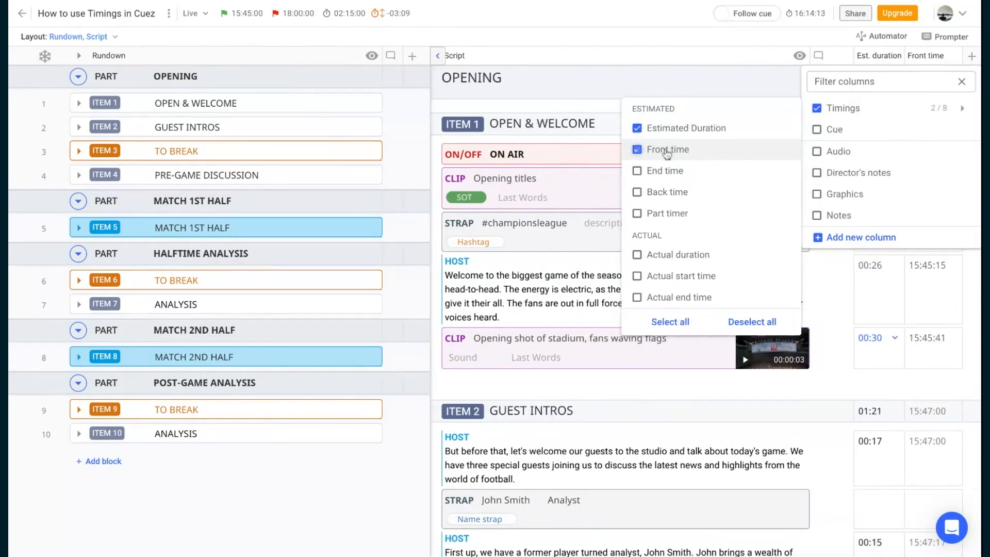
{"action": "left_click", "coordinate": [665, 150]}
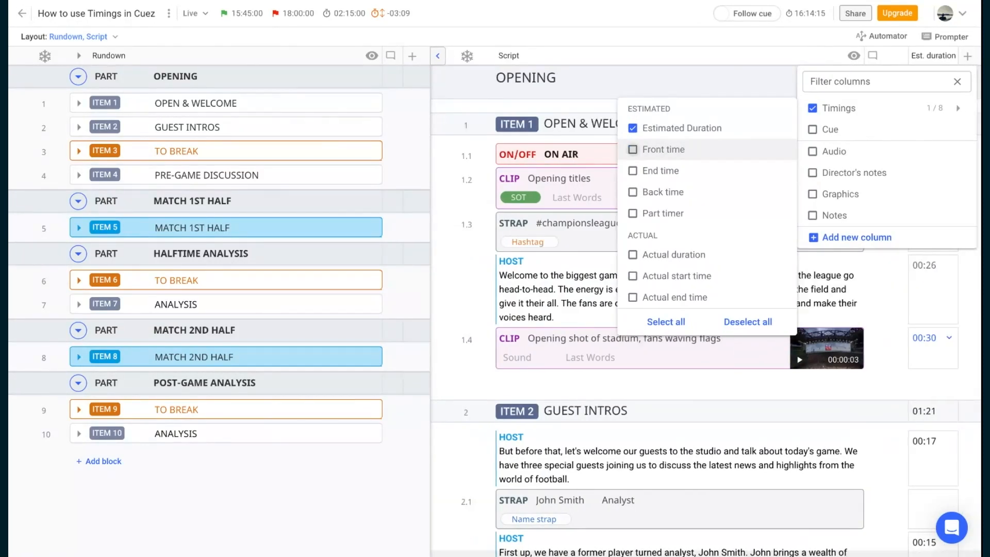
{"action": "left_click", "coordinate": [658, 38]}
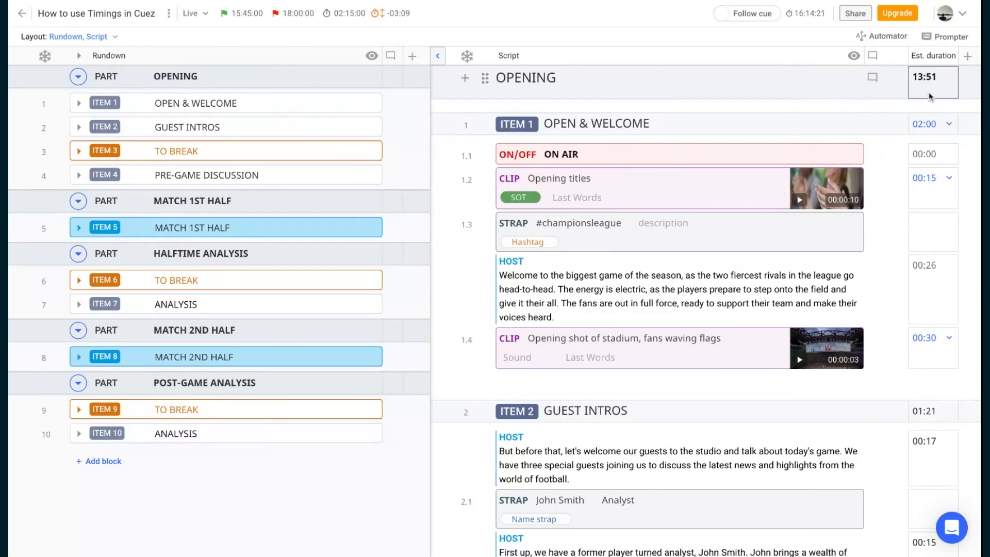
Show the Timings columns in the rundown: Estimated Duration, Front time, End time, Back time and Part timer
{"action": "left_click", "coordinate": [413, 56]}
{"action": "left_click", "coordinate": [279, 109]}
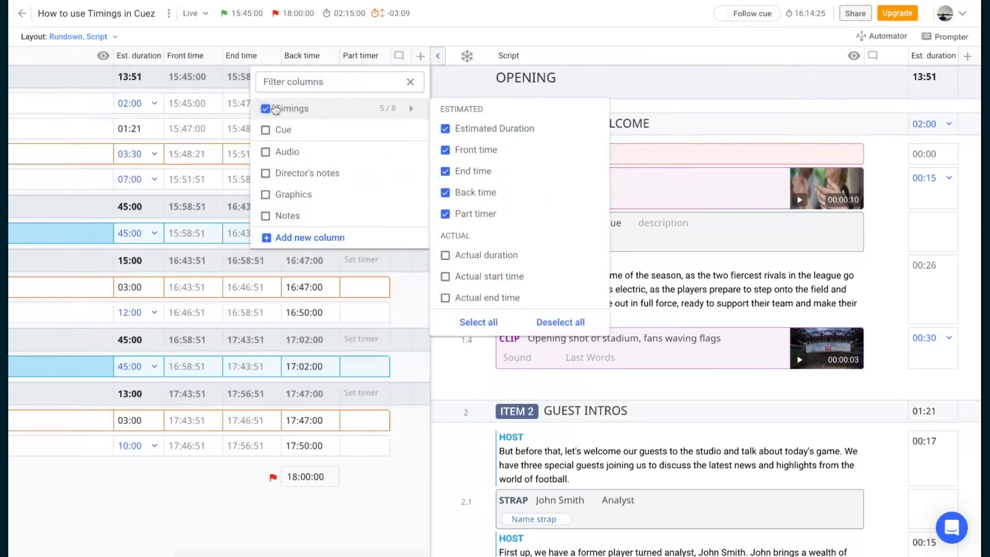
{"action": "left_click", "coordinate": [489, 18]}
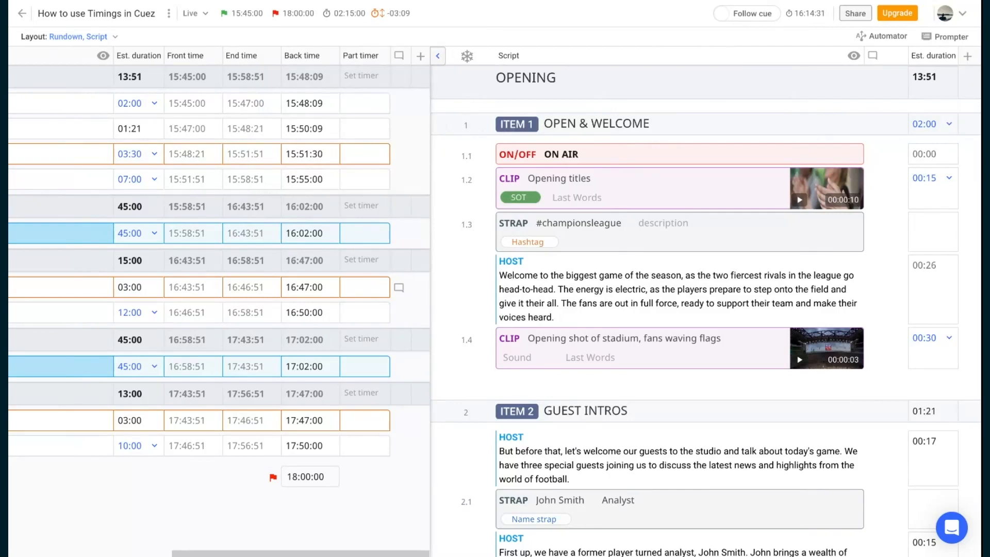
{"action": "scroll", "coordinate": [196, 249], "scroll_direction": "left", "scroll_amount": 5}
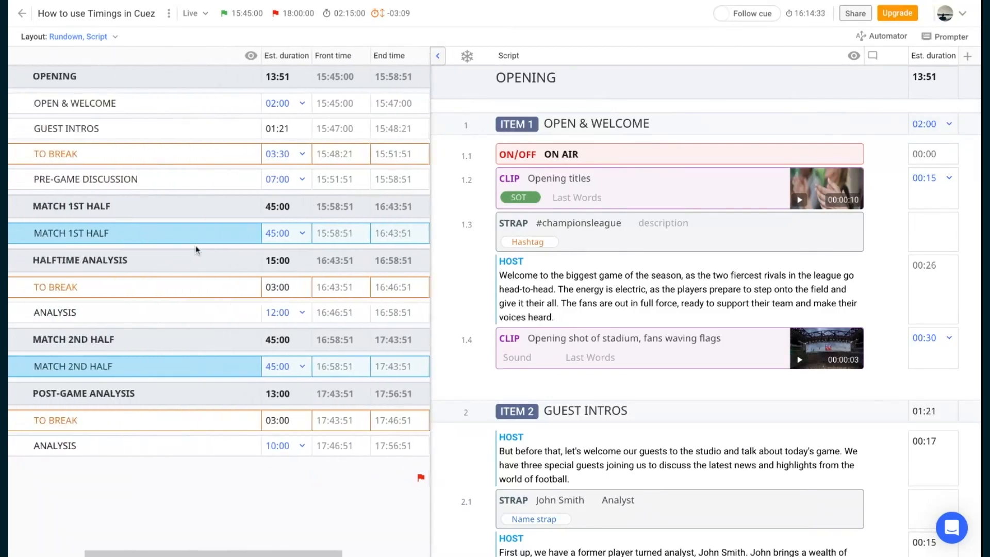
{"action": "scroll", "coordinate": [196, 250], "scroll_direction": "left", "scroll_amount": 3}
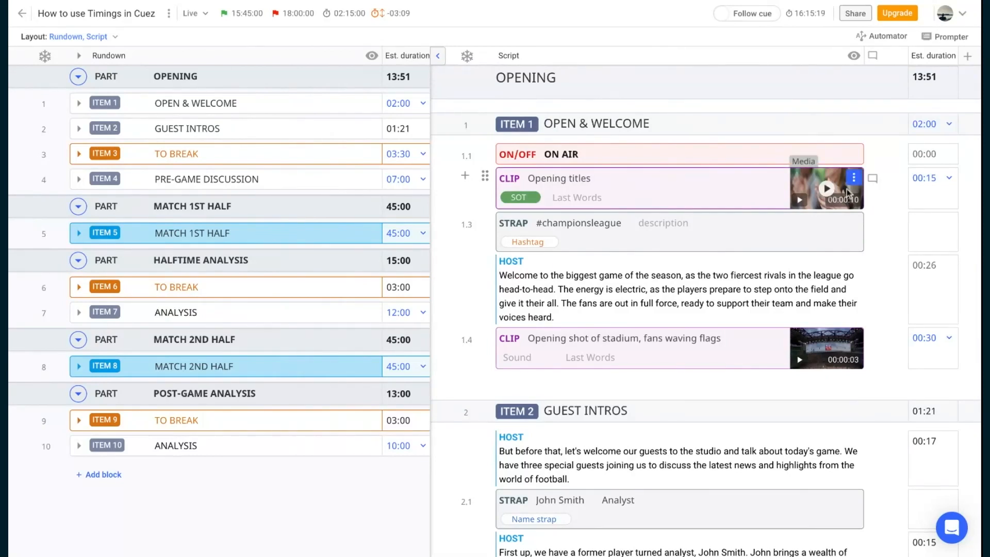
Reset the estimated duration of the Opening titles clip in item 1 and override it with 00:15
{"action": "left_click", "coordinate": [948, 178]}
{"action": "left_click", "coordinate": [921, 198]}
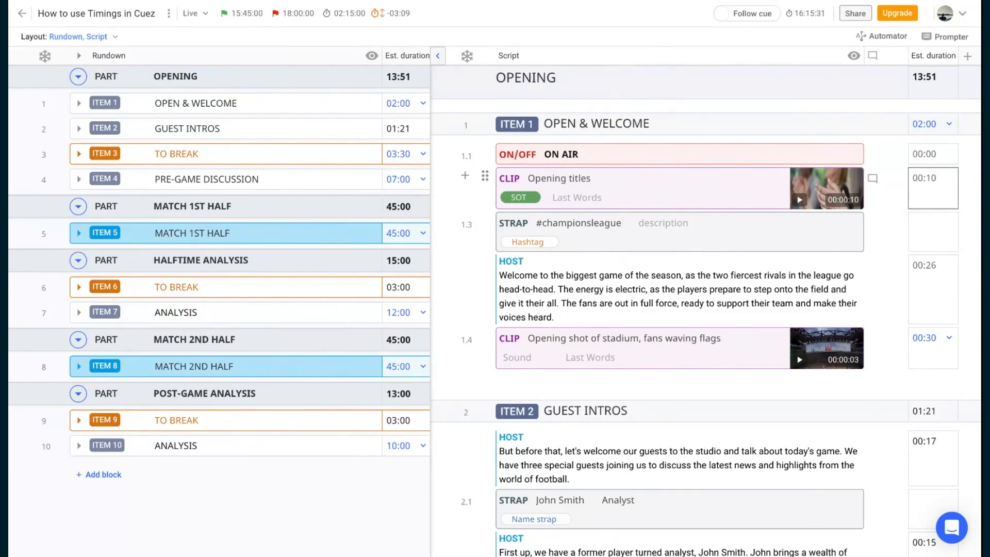
{"action": "left_click", "coordinate": [931, 178]}
{"action": "left_click_drag", "start_coordinate": [940, 179], "coordinate": [918, 179]}
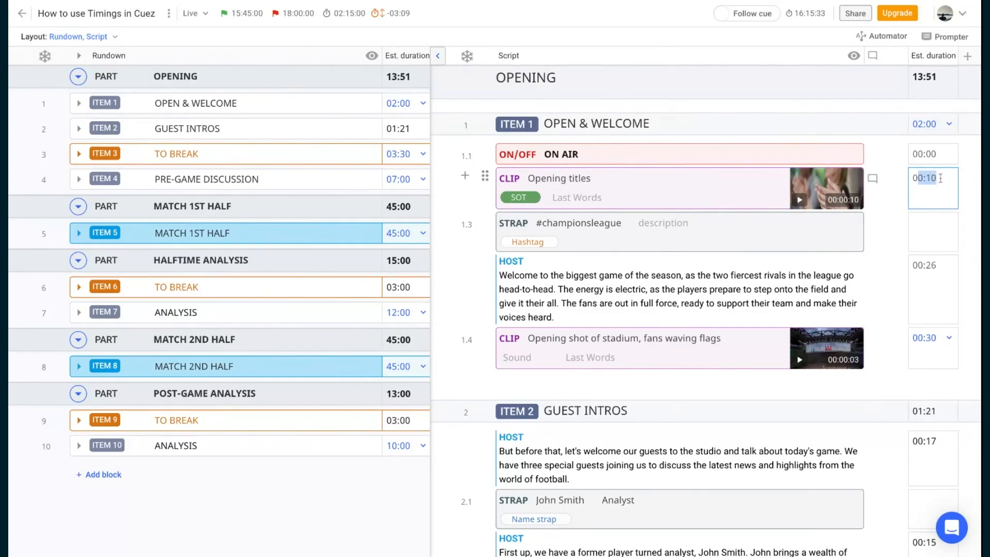
{"action": "type", "text": "00:"}
{"action": "key", "text": "Return"}
{"action": "left_click", "coordinate": [951, 181]}
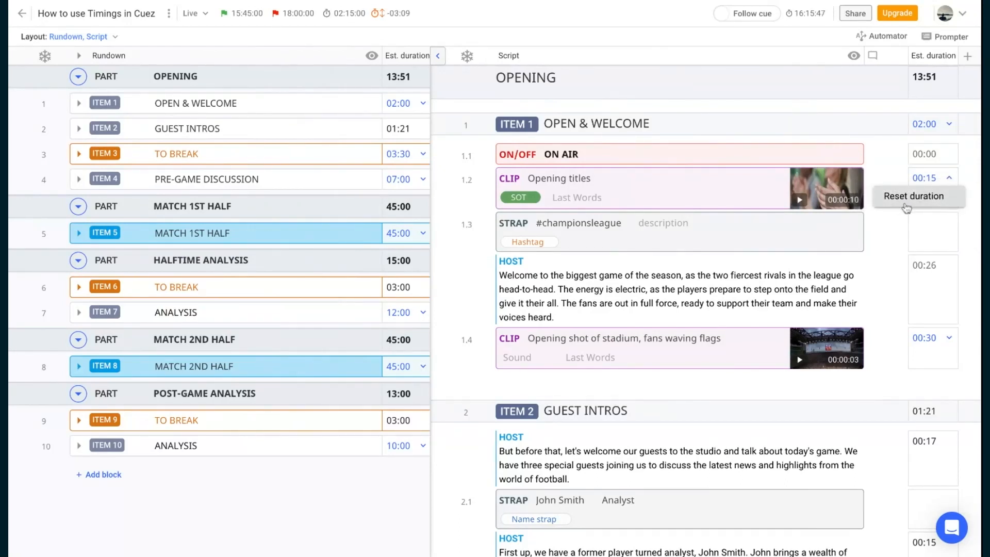
{"action": "left_click", "coordinate": [893, 232]}
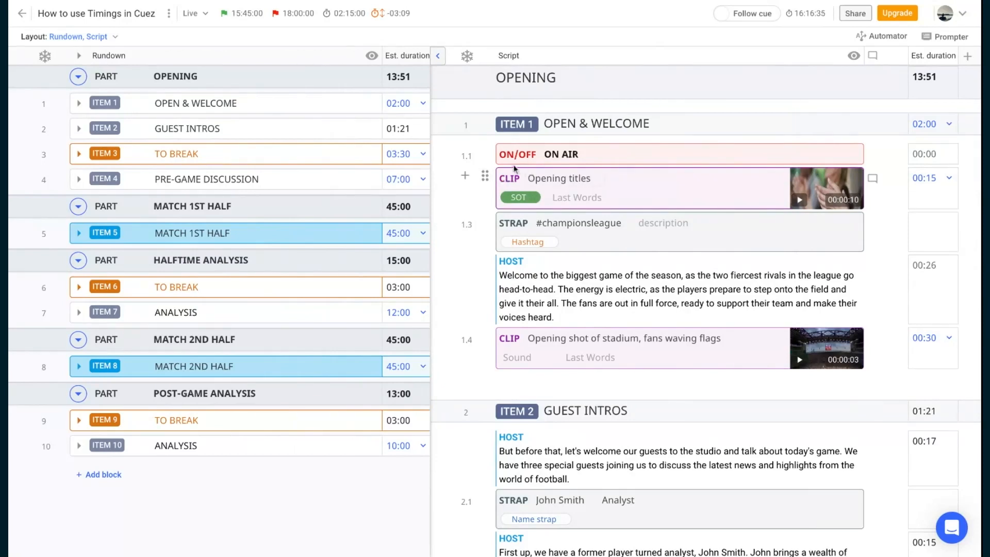
Check the timing setting of the Media field in the Opening titles clip's block template and close it without changes
{"action": "left_click", "coordinate": [486, 176]}
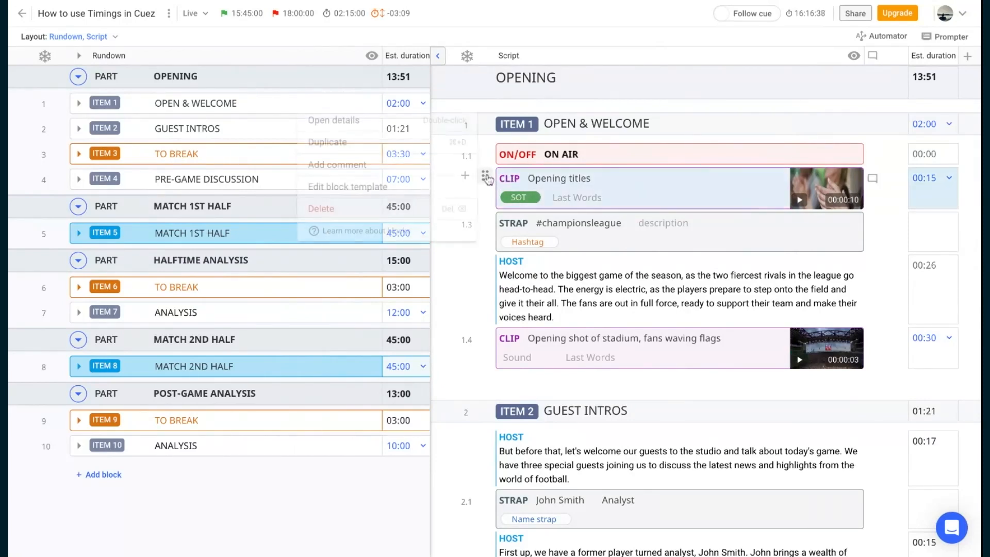
{"action": "left_click", "coordinate": [411, 188]}
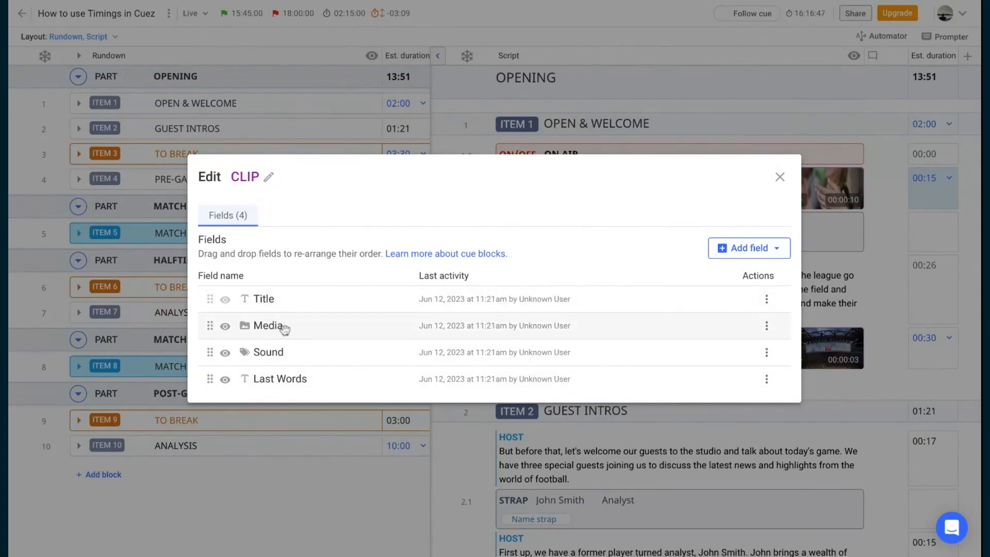
{"action": "left_click", "coordinate": [268, 330]}
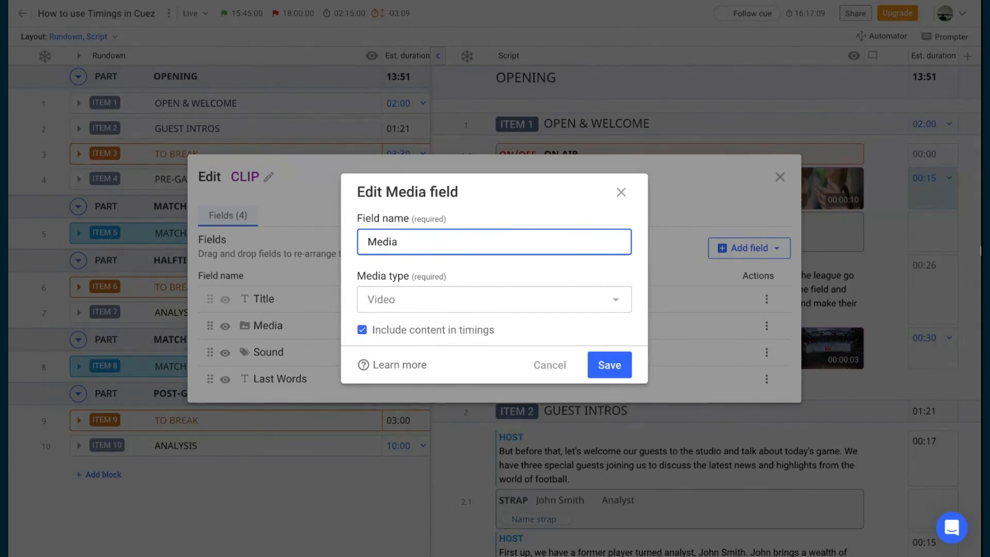
{"action": "left_click", "coordinate": [622, 193]}
{"action": "left_click", "coordinate": [779, 177]}
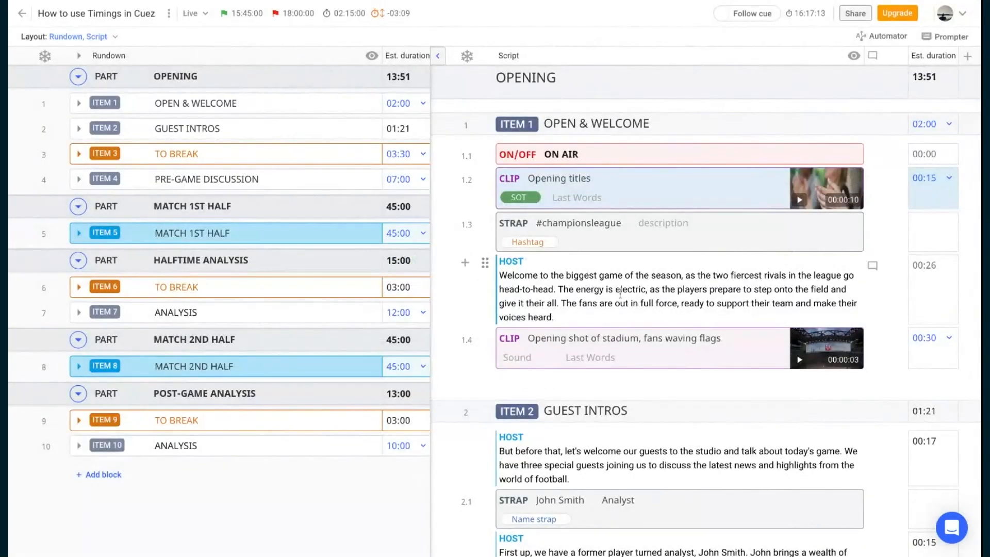
Check the timing setting of the Text Block field in item 1's HOST block template and close it without changes
{"action": "left_click", "coordinate": [484, 262]}
{"action": "left_click", "coordinate": [401, 280]}
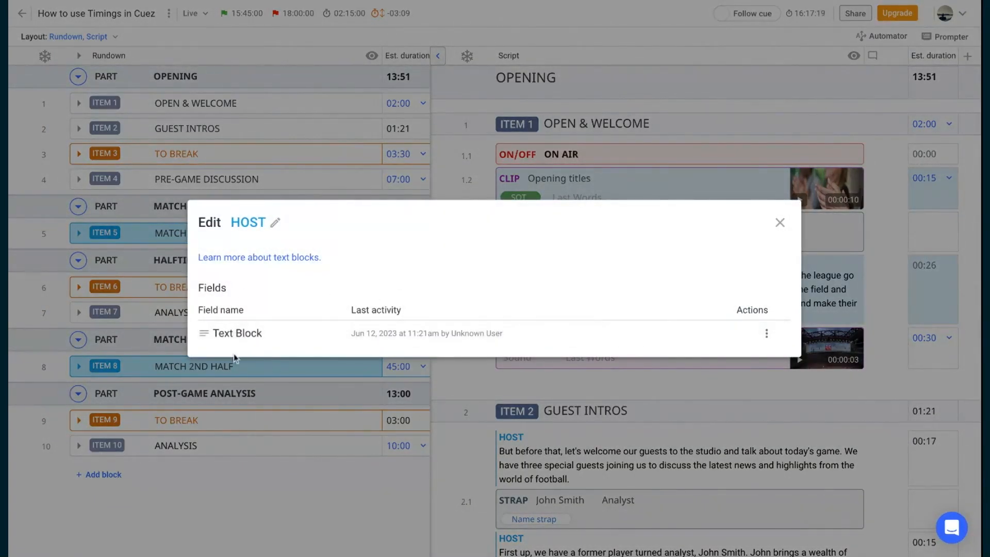
{"action": "left_click", "coordinate": [239, 333]}
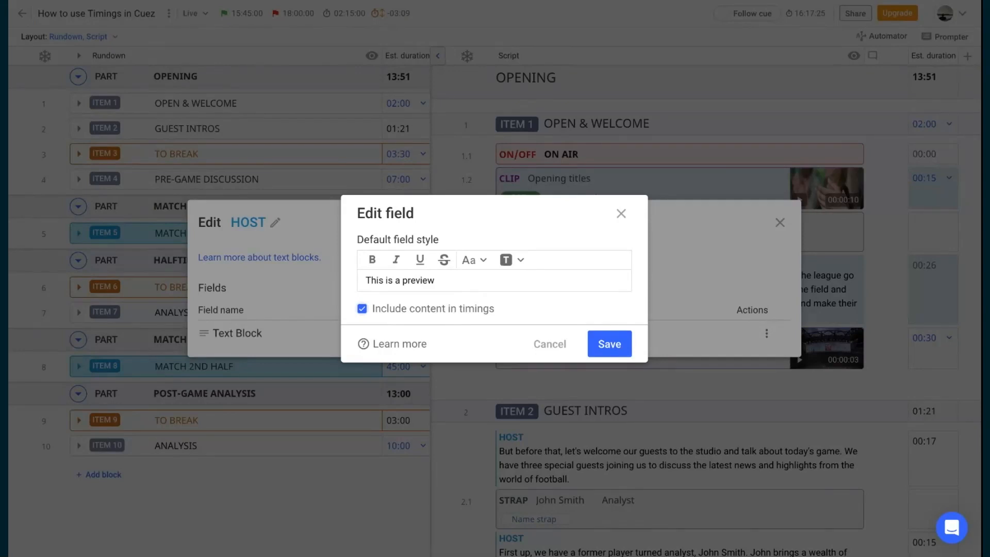
{"action": "left_click", "coordinate": [621, 214]}
{"action": "left_click", "coordinate": [779, 222]}
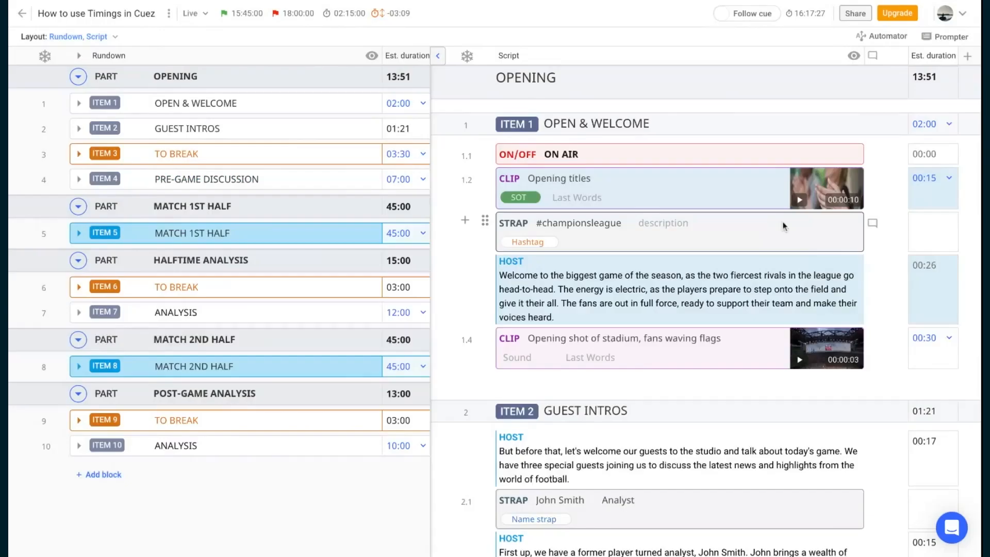
Exclude the Text Block field's content from timings in the INSTRUCTIONS block template used for item 2's applause lines
{"action": "scroll", "coordinate": [696, 257], "scroll_direction": "down", "scroll_amount": 5}
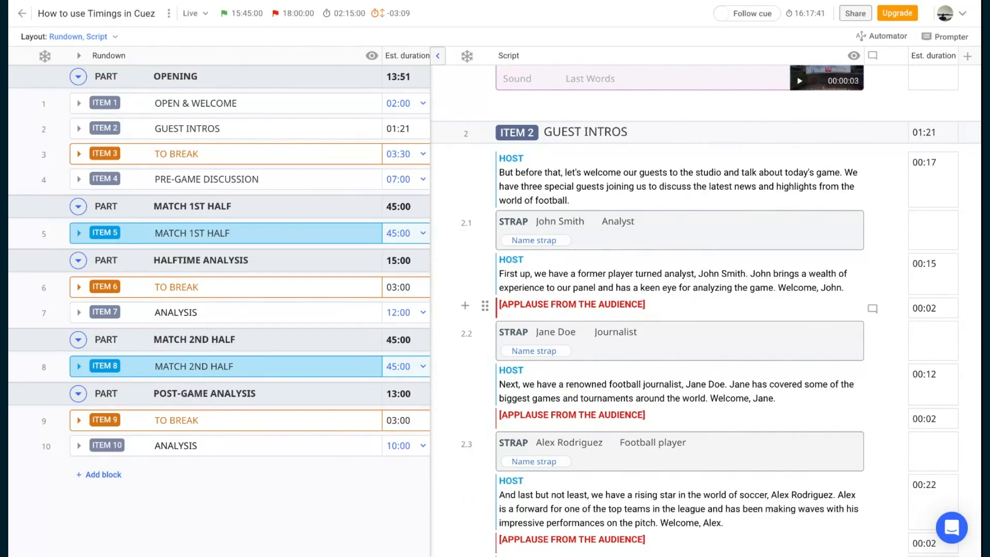
{"action": "left_click", "coordinate": [485, 305]}
{"action": "left_click", "coordinate": [411, 327]}
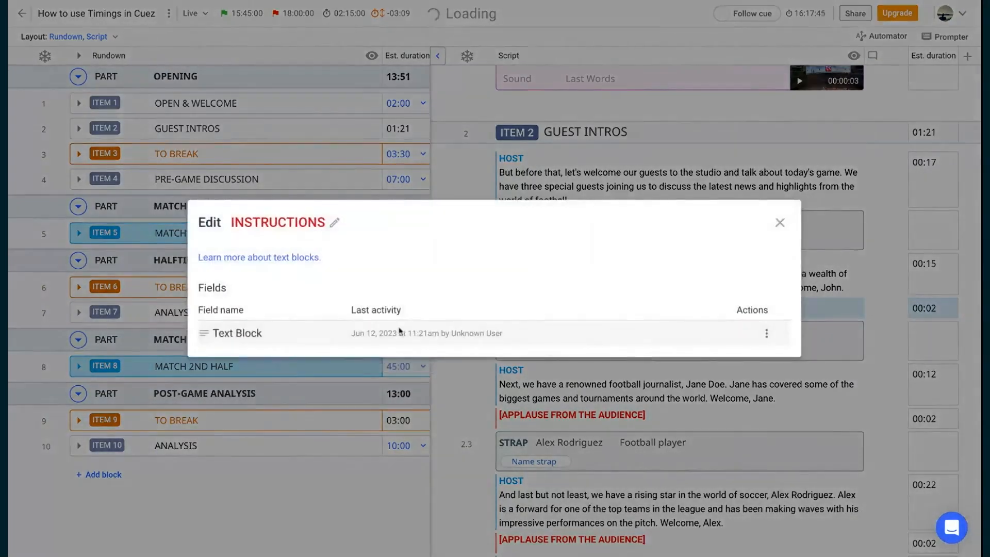
{"action": "left_click", "coordinate": [259, 334]}
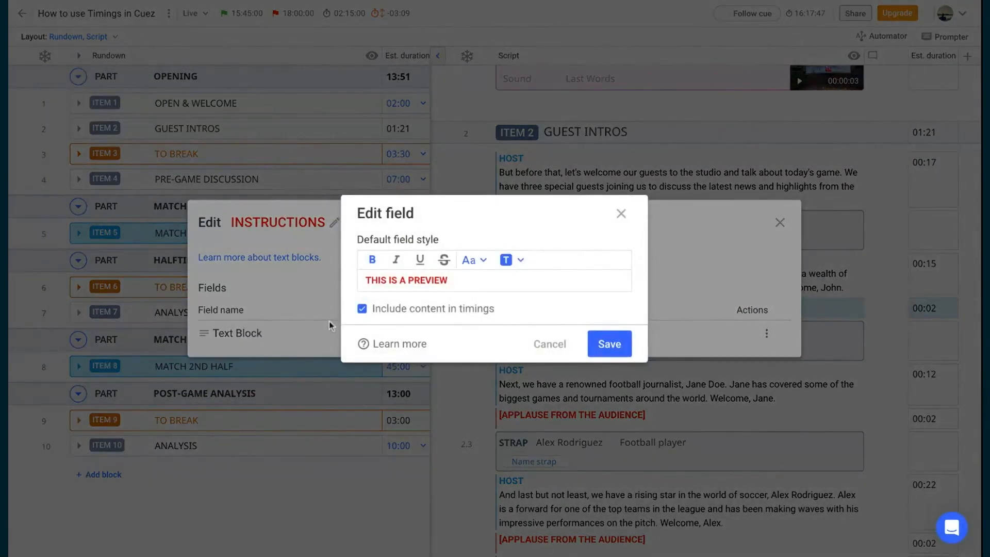
{"action": "left_click", "coordinate": [362, 309]}
{"action": "left_click", "coordinate": [610, 344]}
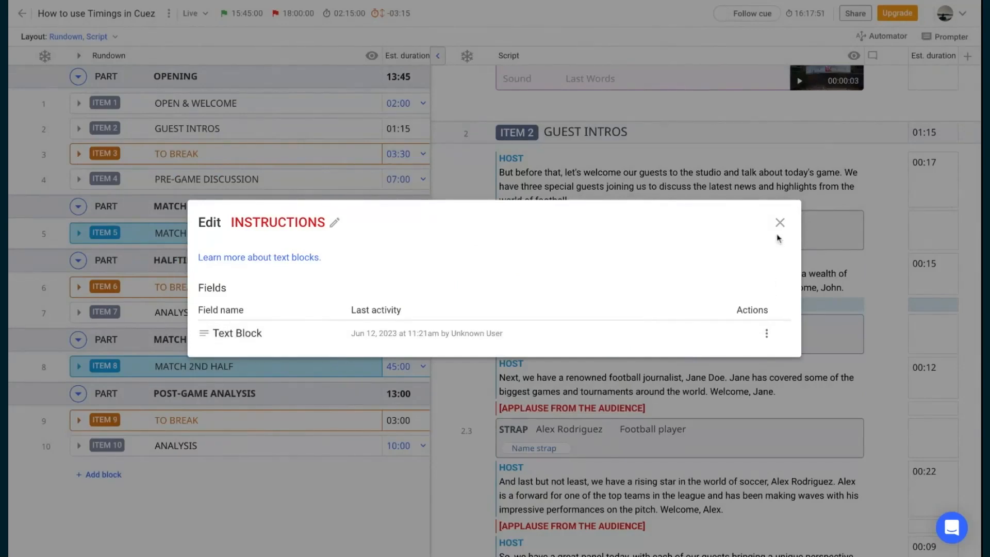
{"action": "left_click", "coordinate": [779, 222]}
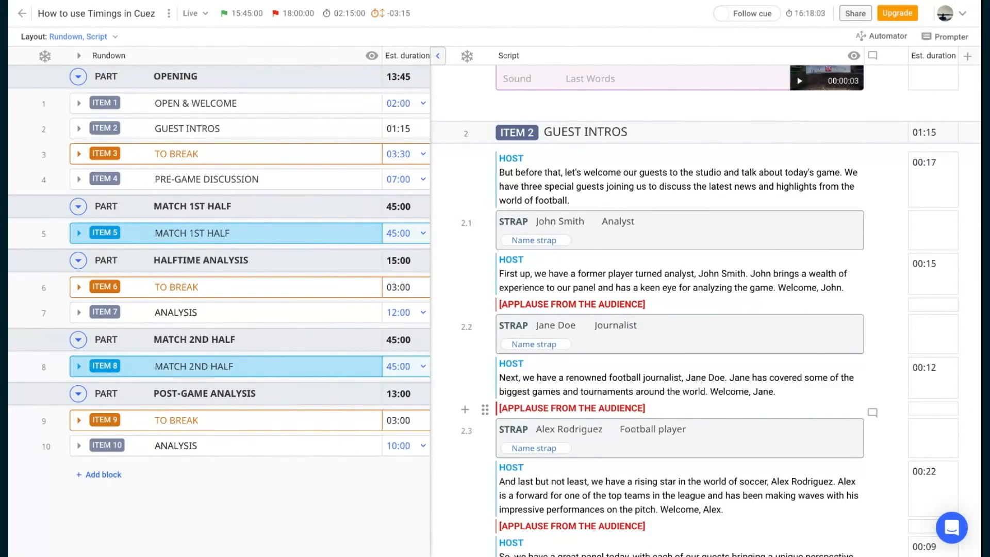
Check the timing setting of the Media field in item 5's MATCH block template and close the field without changes
{"action": "scroll", "coordinate": [662, 319], "scroll_direction": "up", "scroll_amount": 1}
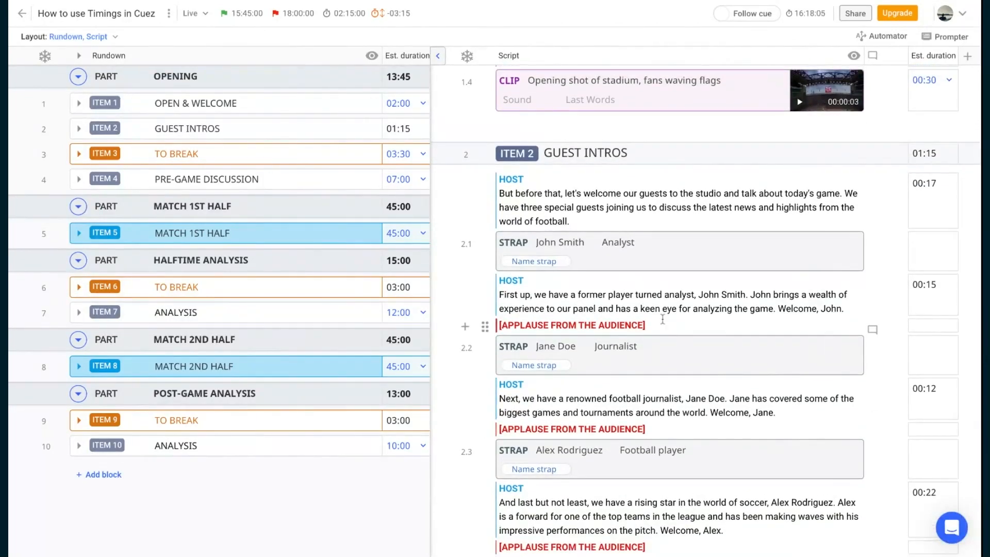
{"action": "scroll", "coordinate": [662, 320], "scroll_direction": "down", "scroll_amount": 1}
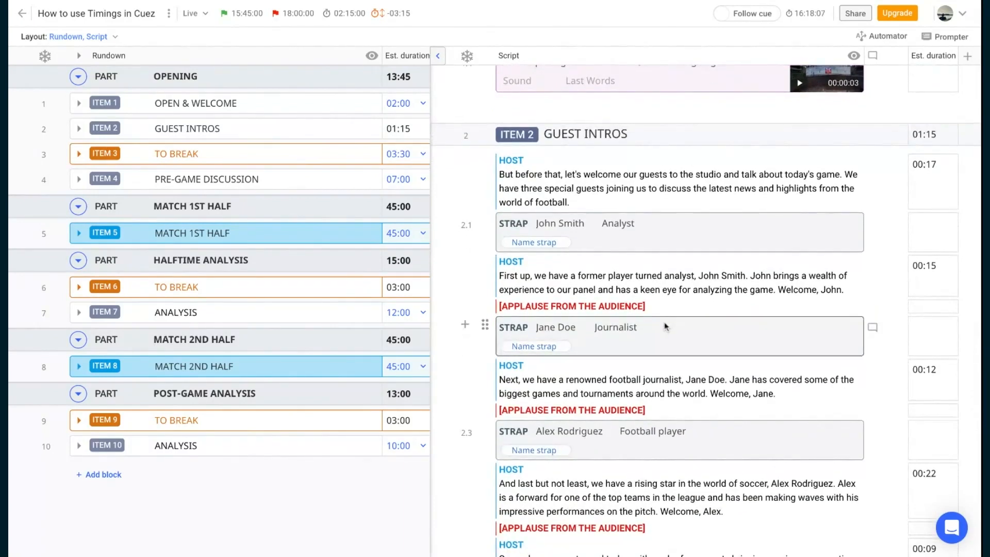
{"action": "scroll", "coordinate": [664, 324], "scroll_direction": "down", "scroll_amount": 4}
{"action": "scroll", "coordinate": [665, 326], "scroll_direction": "down", "scroll_amount": 10}
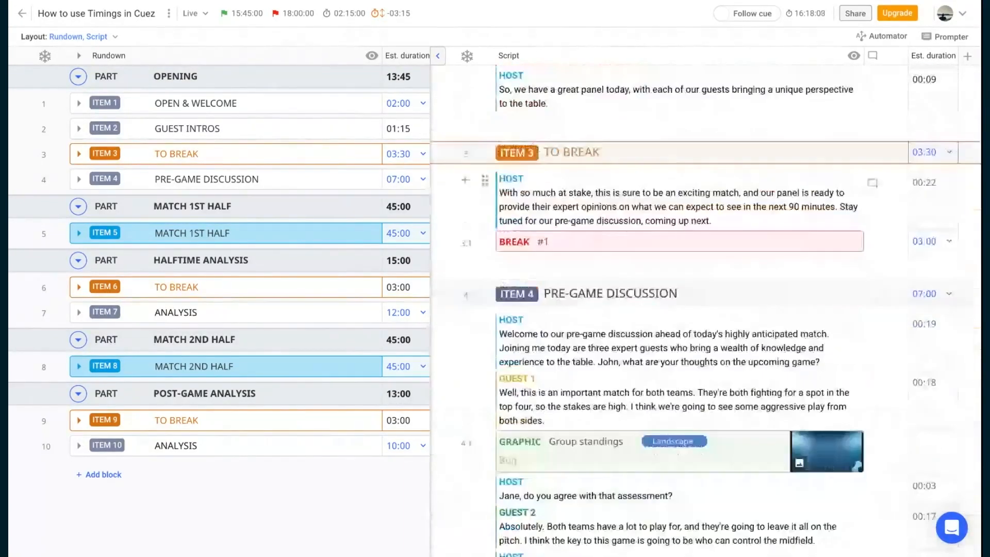
{"action": "scroll", "coordinate": [706, 309], "scroll_direction": "down", "scroll_amount": 2}
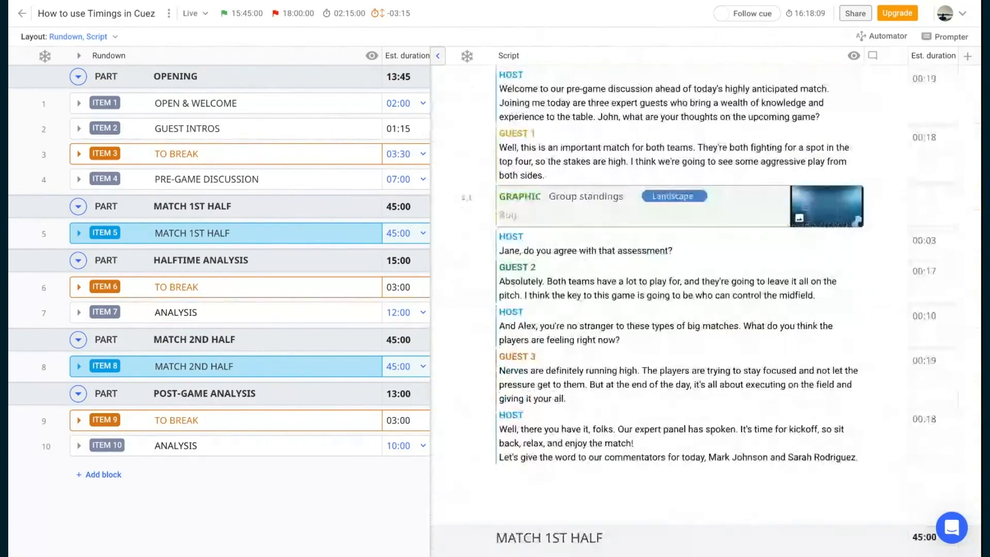
{"action": "scroll", "coordinate": [665, 309], "scroll_direction": "down", "scroll_amount": 5}
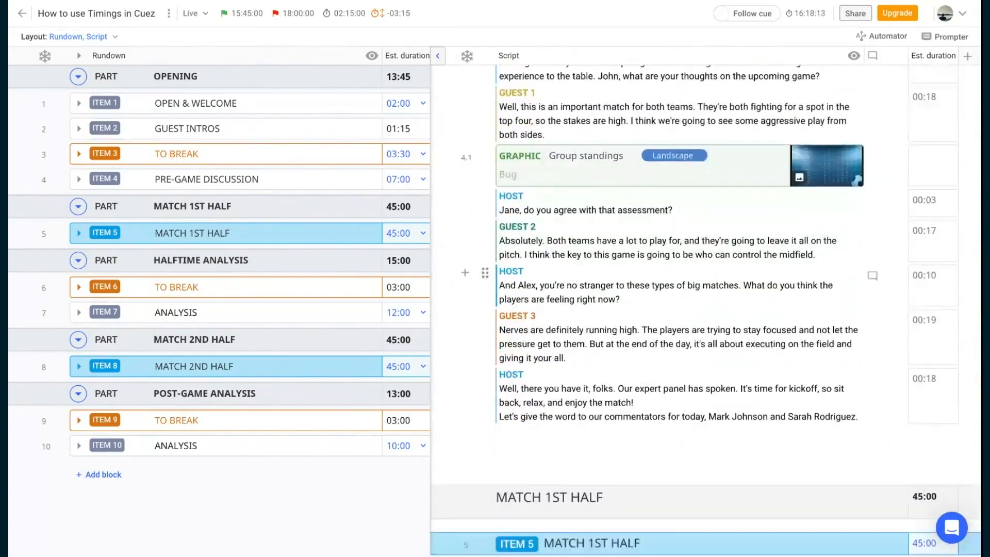
{"action": "scroll", "coordinate": [504, 222], "scroll_direction": "down", "scroll_amount": 4}
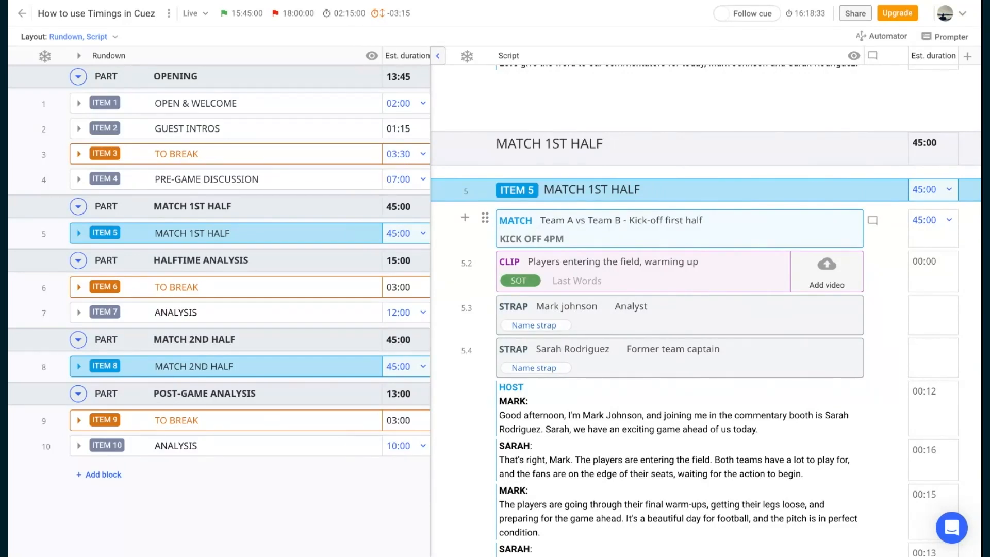
{"action": "left_click", "coordinate": [484, 218]}
{"action": "left_click", "coordinate": [417, 231]}
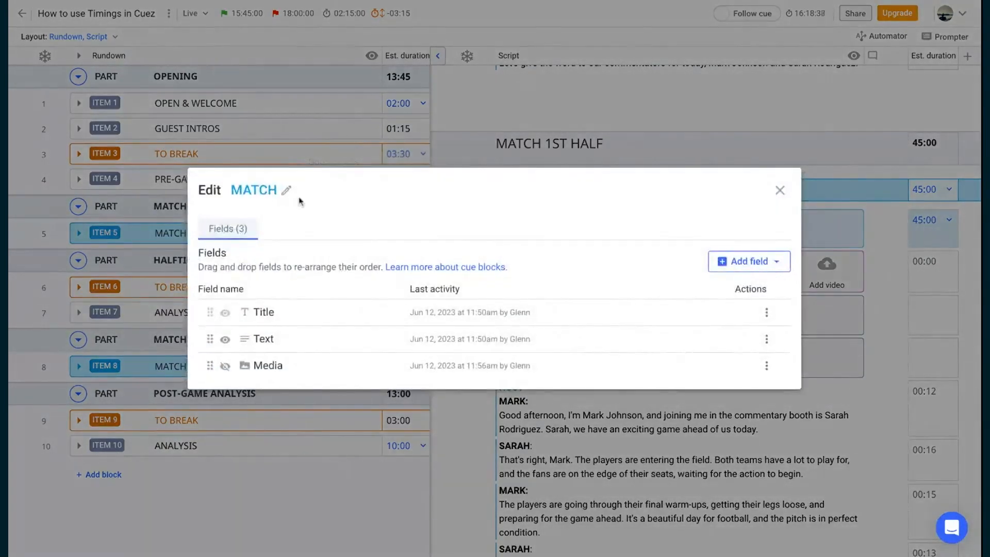
{"action": "left_click", "coordinate": [266, 367]}
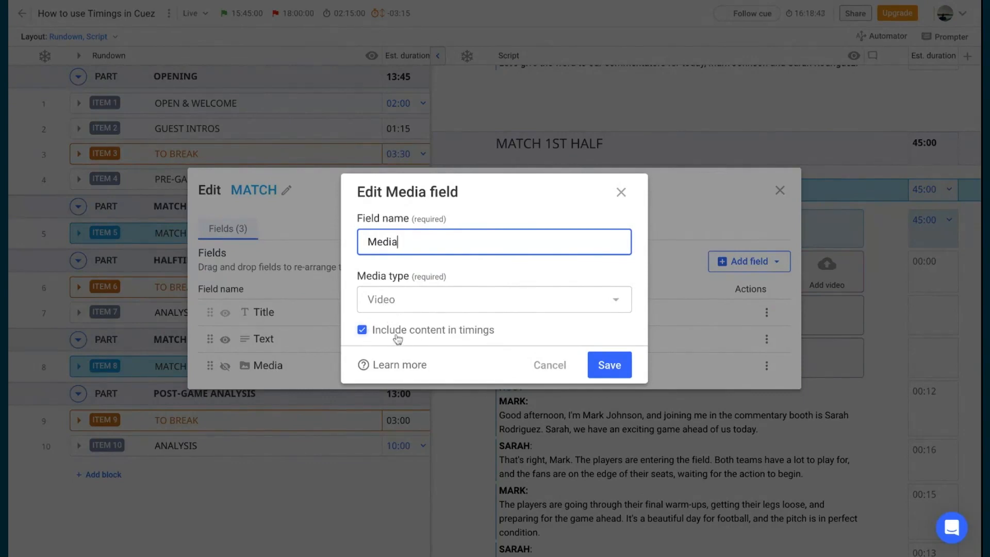
{"action": "left_click", "coordinate": [621, 193]}
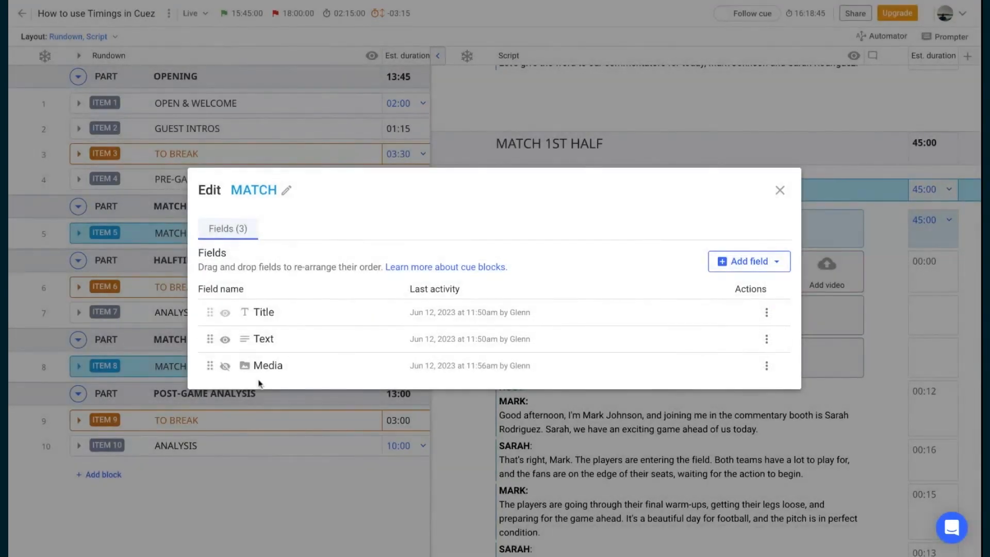
Show the Media field on the MATCH block, hide it again and close the block template
{"action": "left_click", "coordinate": [226, 367]}
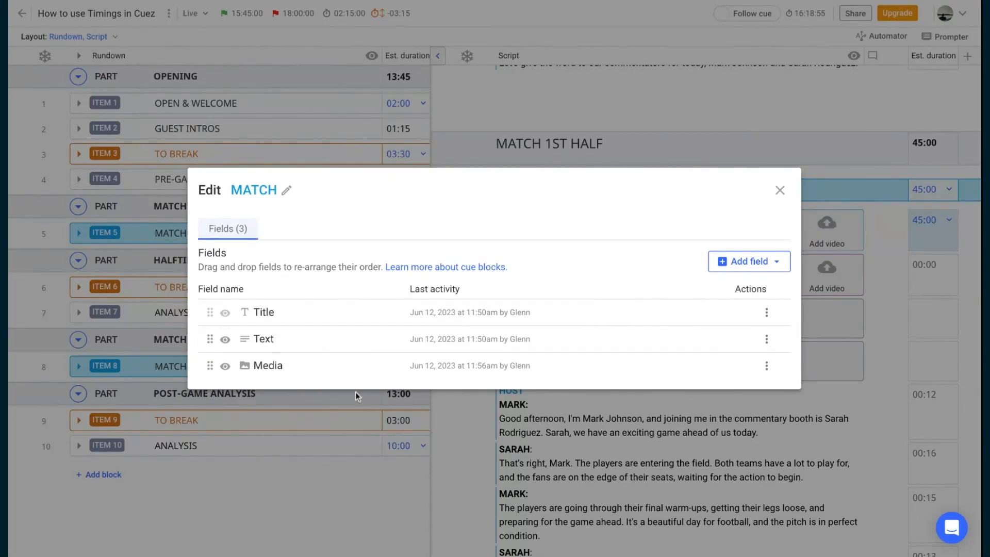
{"action": "left_click", "coordinate": [224, 367]}
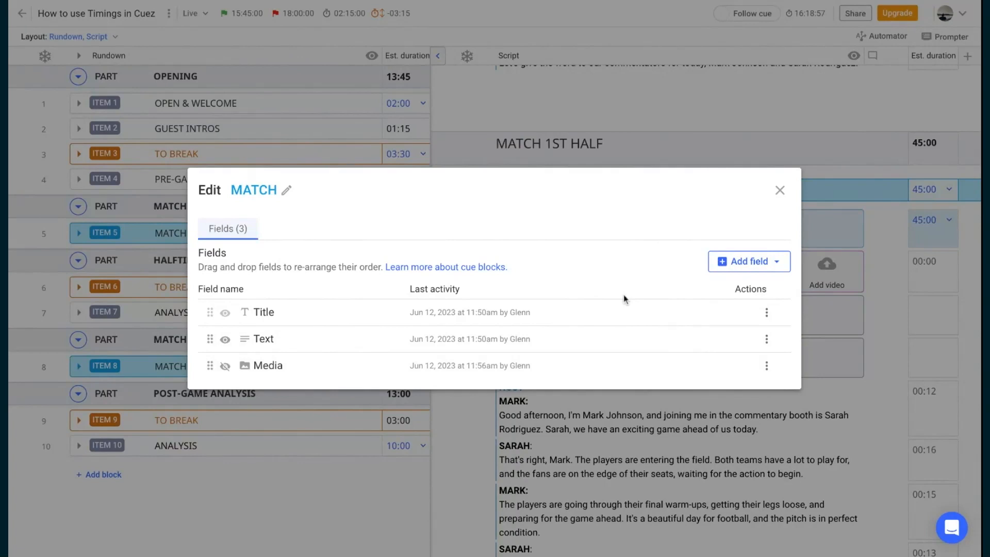
{"action": "left_click", "coordinate": [779, 190]}
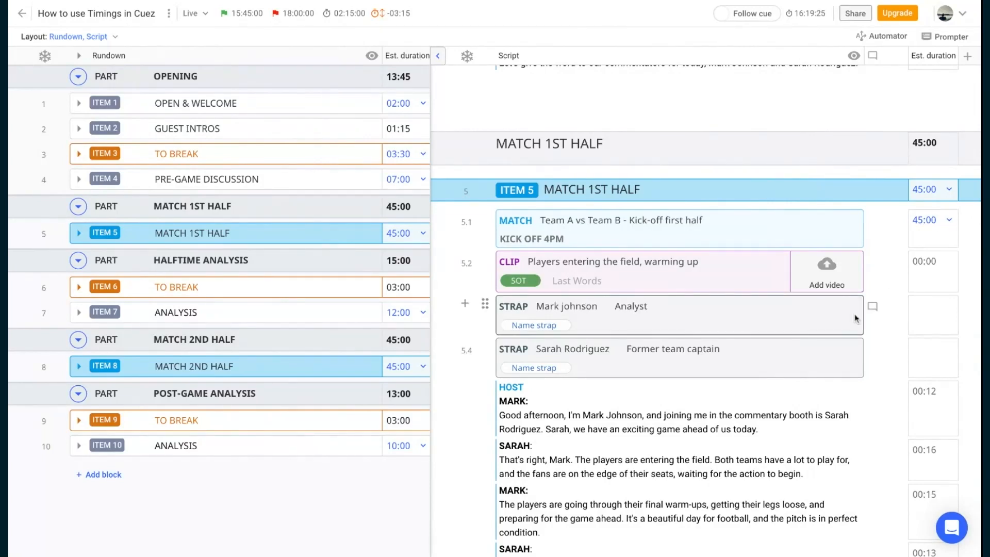
Expand item 1, OPEN & WELCOME, in the rundown to examine its blocks and durations, and collapse it again
{"action": "scroll", "coordinate": [856, 315], "scroll_direction": "up", "scroll_amount": 2}
{"action": "scroll", "coordinate": [855, 312], "scroll_direction": "up", "scroll_amount": 10}
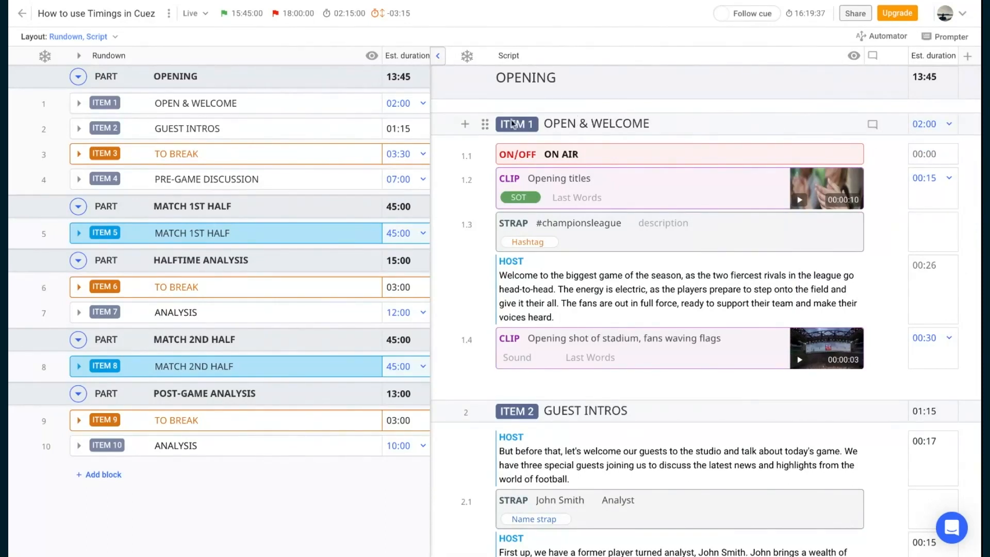
{"action": "left_click", "coordinate": [80, 105]}
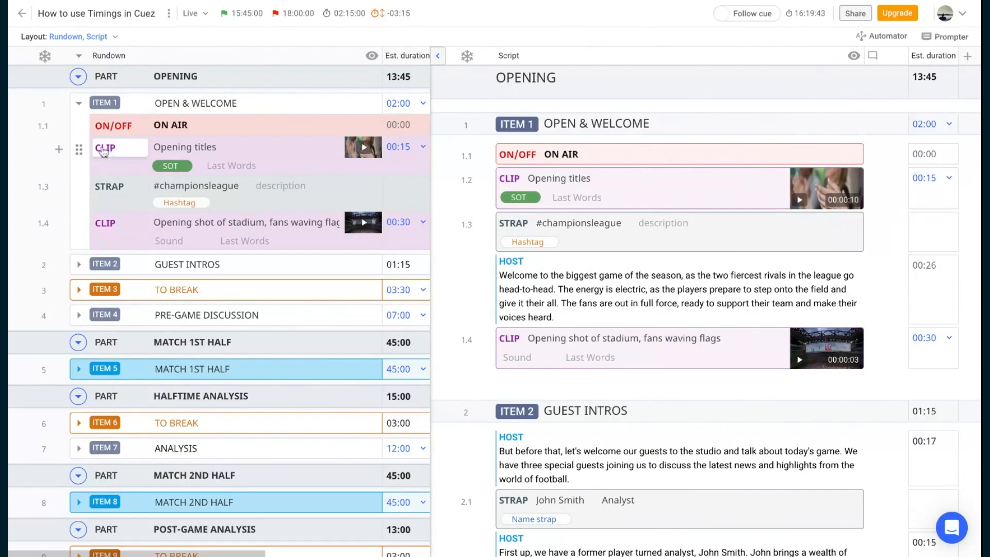
{"action": "left_click", "coordinate": [79, 103]}
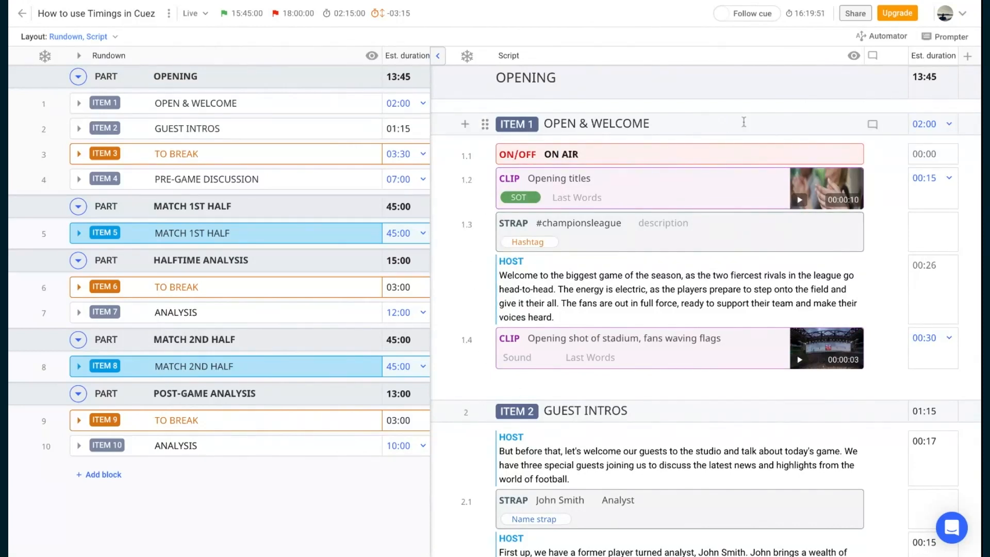
Reset the estimated duration of item 1, OPEN & WELCOME, and override it with 02:00
{"action": "left_click", "coordinate": [948, 124]}
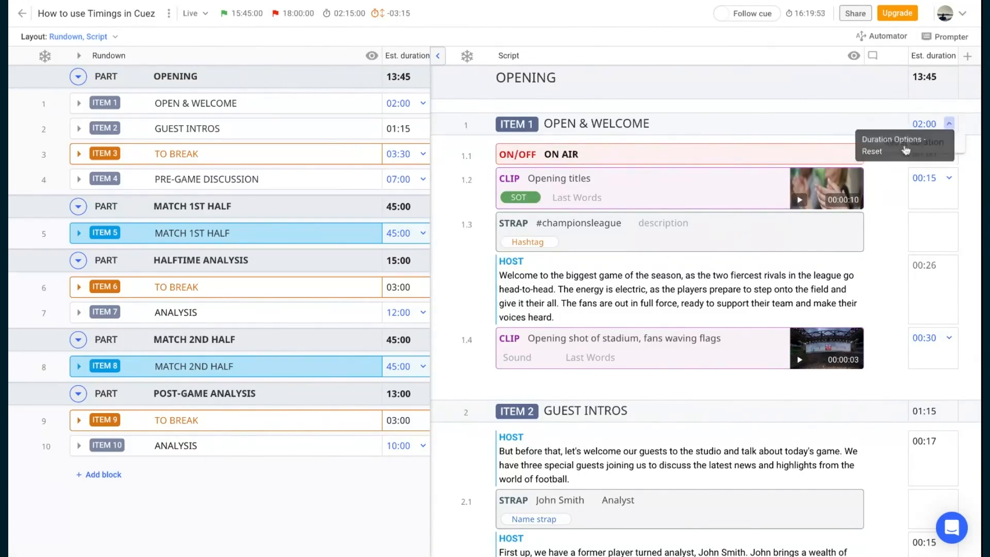
{"action": "left_click", "coordinate": [897, 144]}
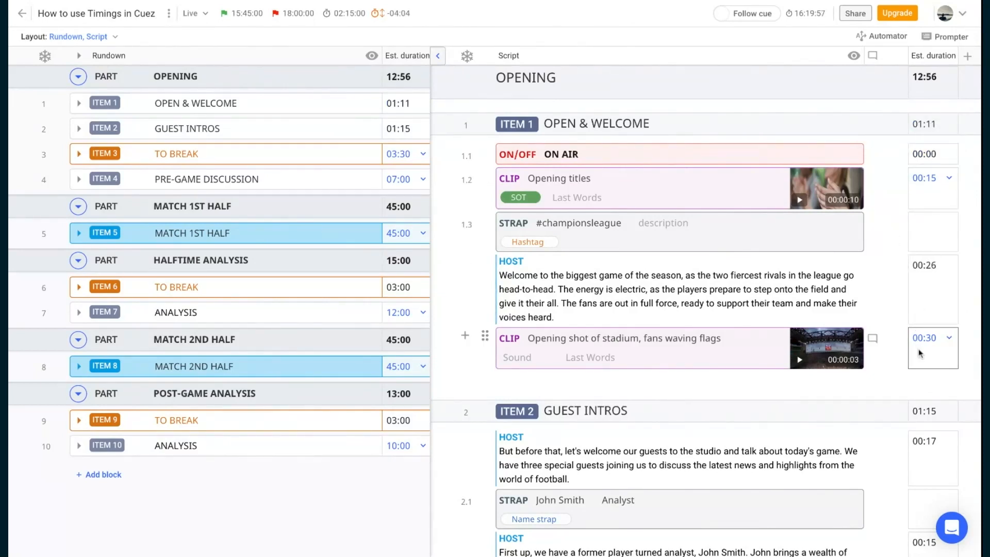
{"action": "left_click", "coordinate": [939, 125]}
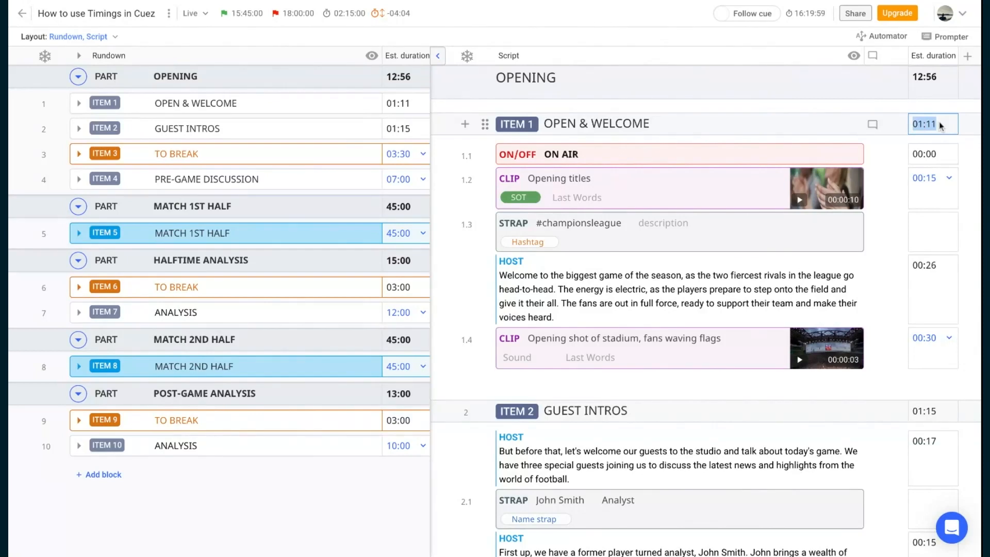
{"action": "type", "text": "02:00"}
{"action": "key", "text": "Return"}
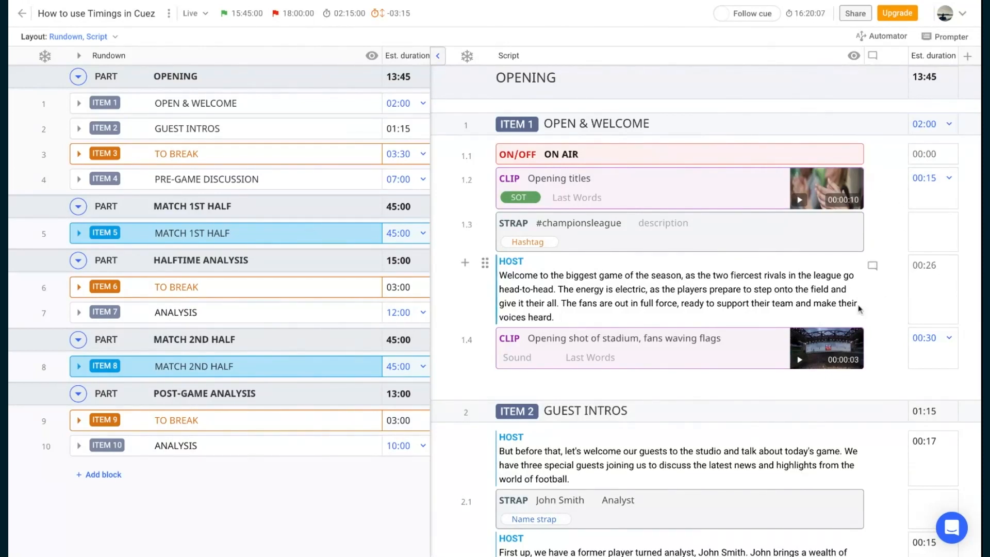
Switch the display layout to Rundown only
{"action": "scroll", "coordinate": [692, 286], "scroll_direction": "down", "scroll_amount": 1}
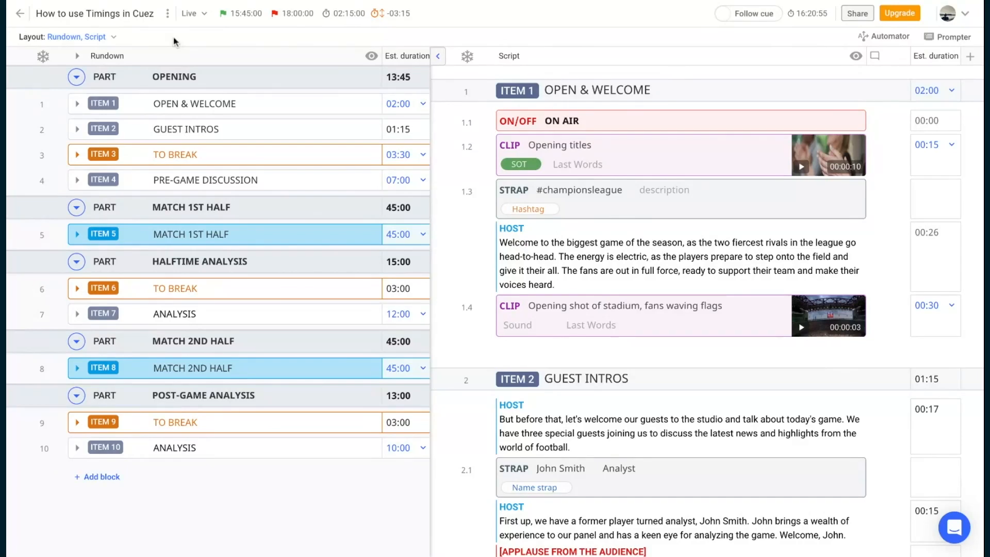
{"action": "left_click", "coordinate": [115, 37]}
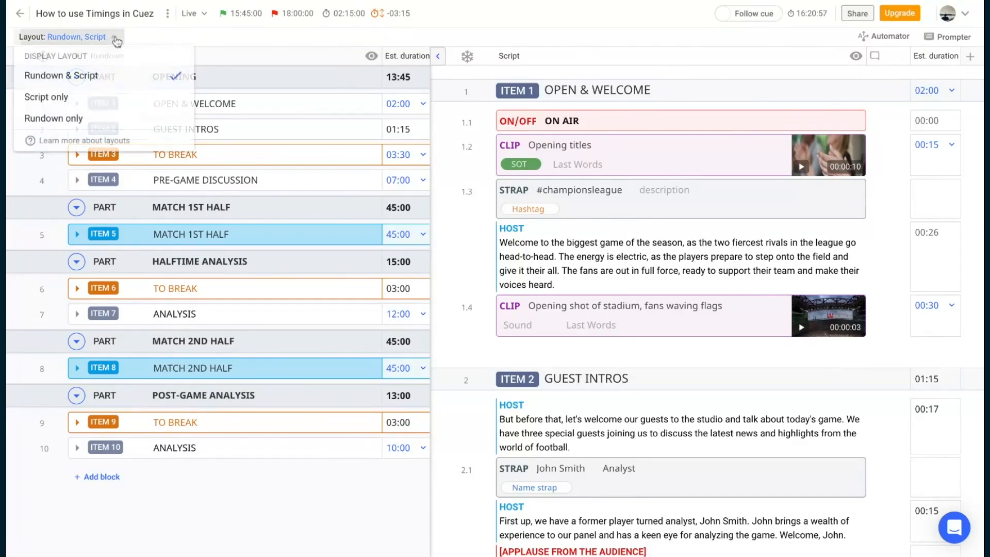
{"action": "left_click", "coordinate": [106, 123]}
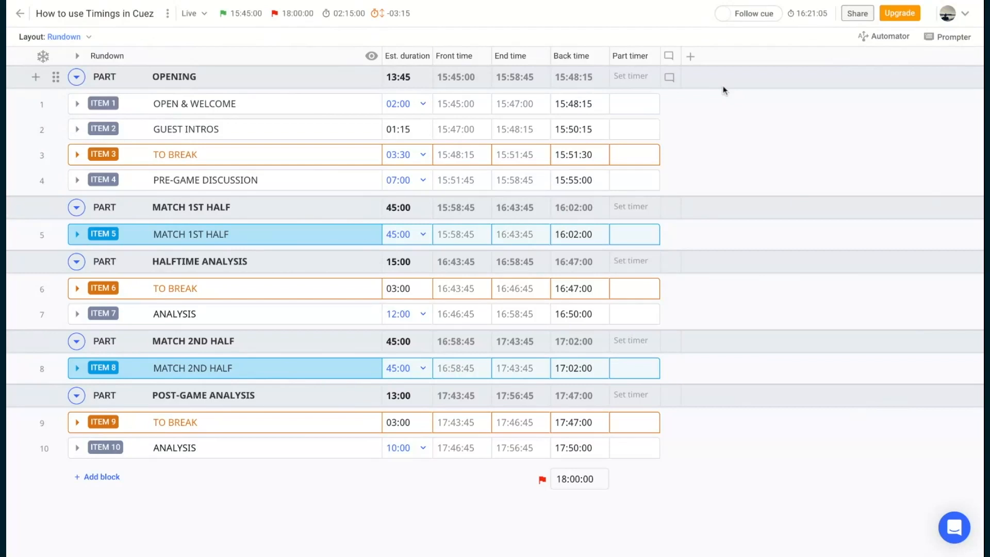
Examine the available estimated and actual Timings columns for the rundown and leave the selection as it is
{"action": "left_click", "coordinate": [691, 55]}
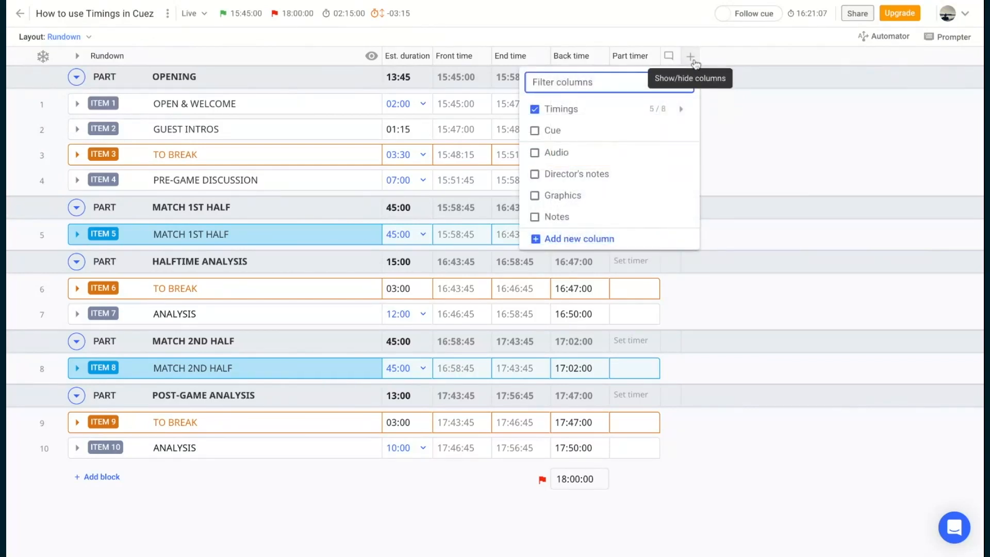
{"action": "mouse_move", "coordinate": [586, 111]}
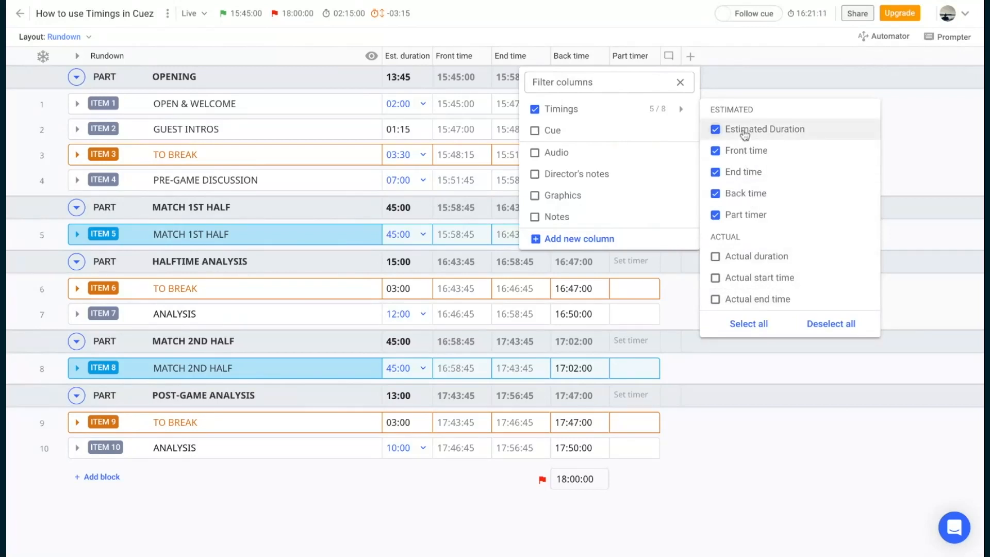
{"action": "left_click", "coordinate": [638, 30]}
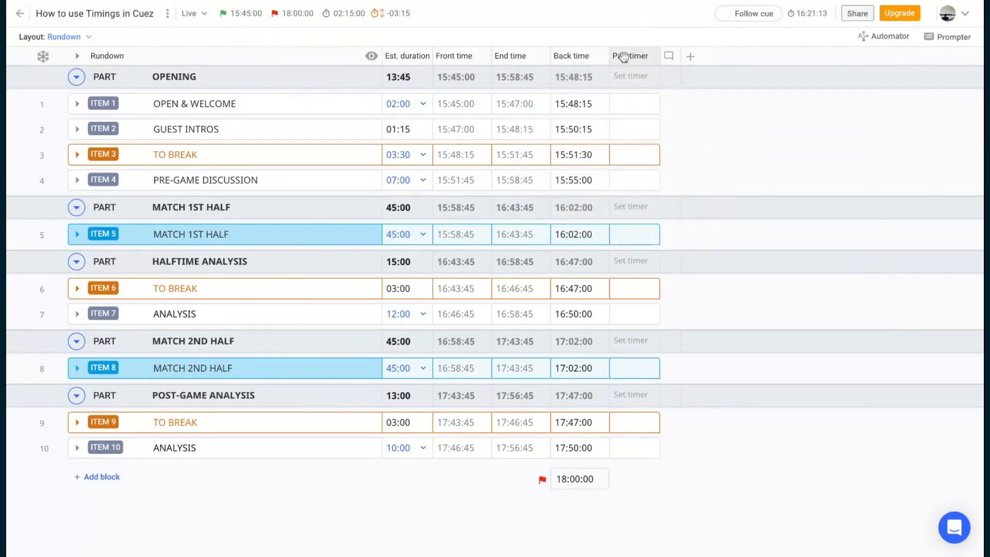
Move the Back time column in front of Front time and return it to its place after End time
{"action": "left_click_drag", "start_coordinate": [580, 57], "coordinate": [459, 56]}
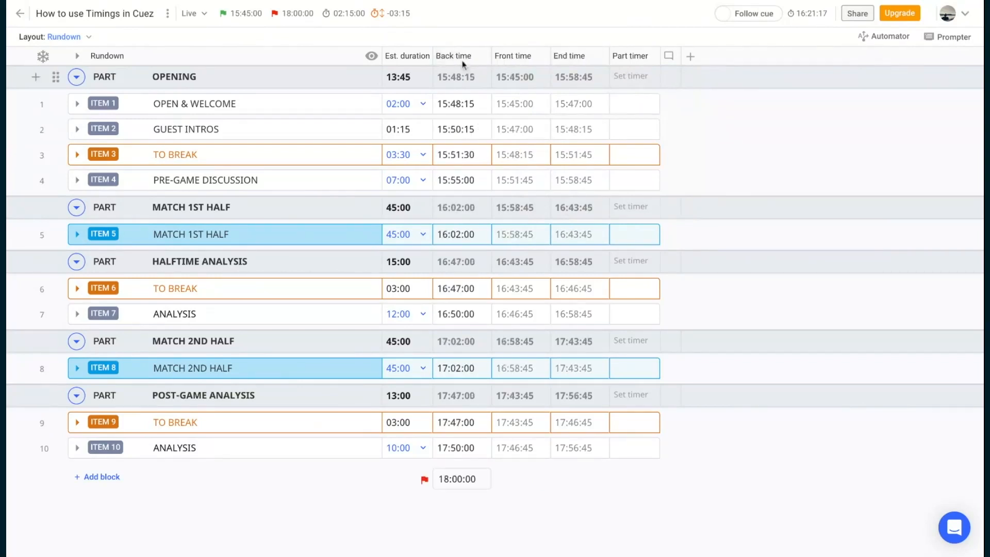
{"action": "left_click_drag", "start_coordinate": [452, 57], "coordinate": [619, 54]}
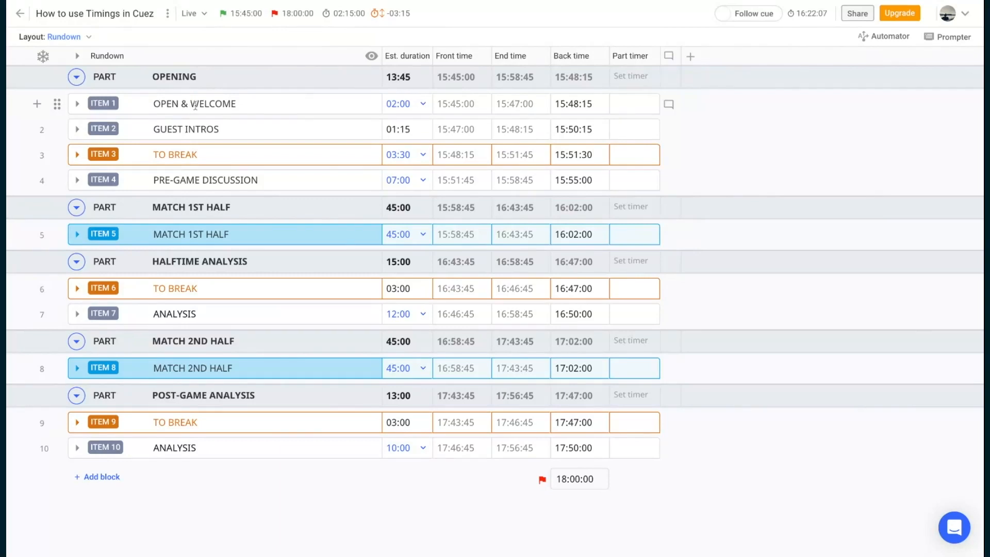
Expand item 1, OPEN & WELCOME, in the rundown and switch the display layout to Script only
{"action": "left_click", "coordinate": [76, 103]}
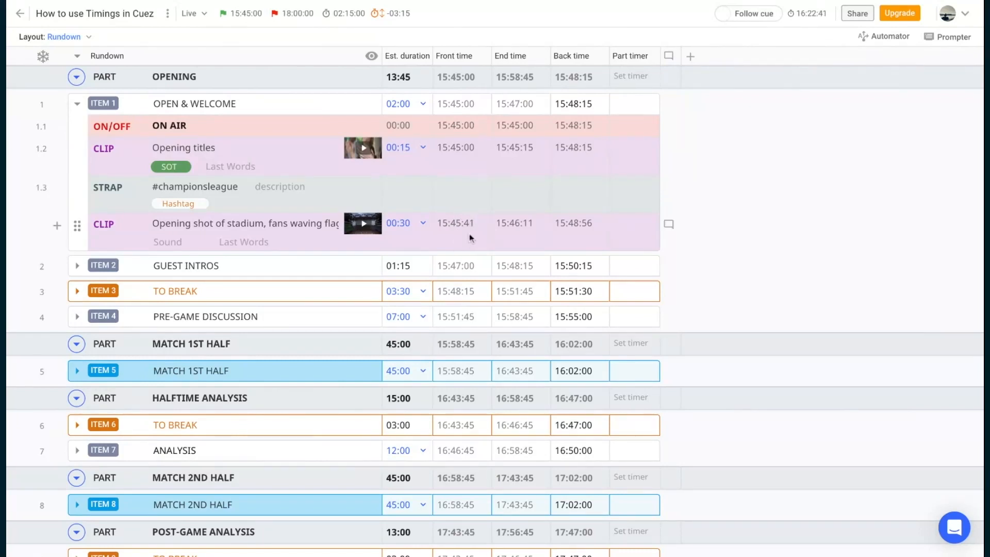
{"action": "left_click", "coordinate": [74, 40]}
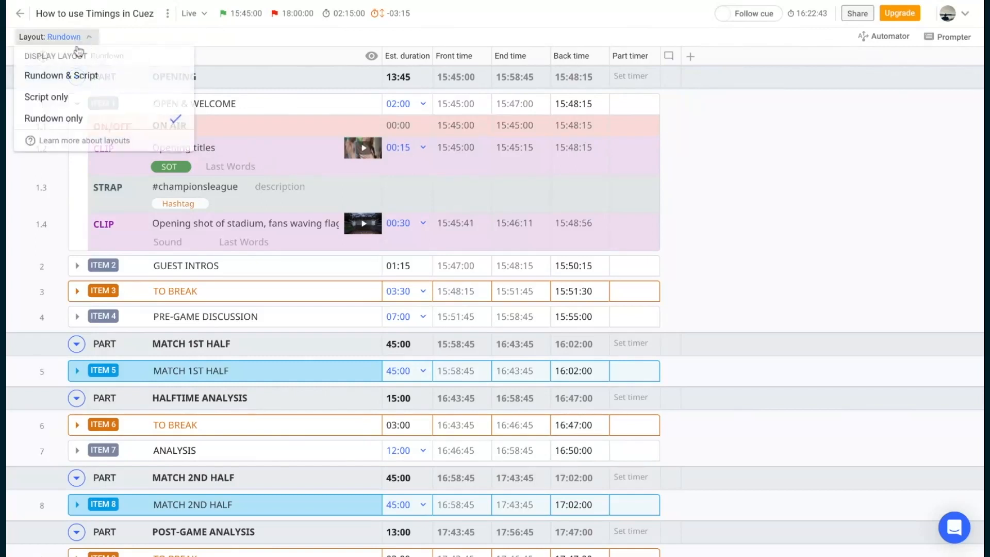
{"action": "left_click", "coordinate": [76, 96]}
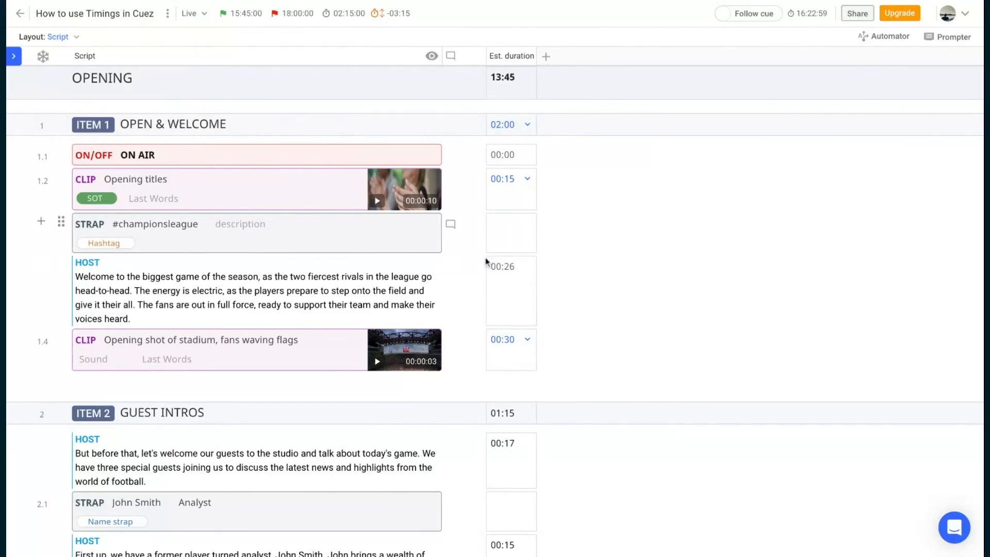
Switch the display layout to Rundown only and collapse item 1, OPEN & WELCOME
{"action": "left_click", "coordinate": [76, 37]}
{"action": "left_click", "coordinate": [80, 118]}
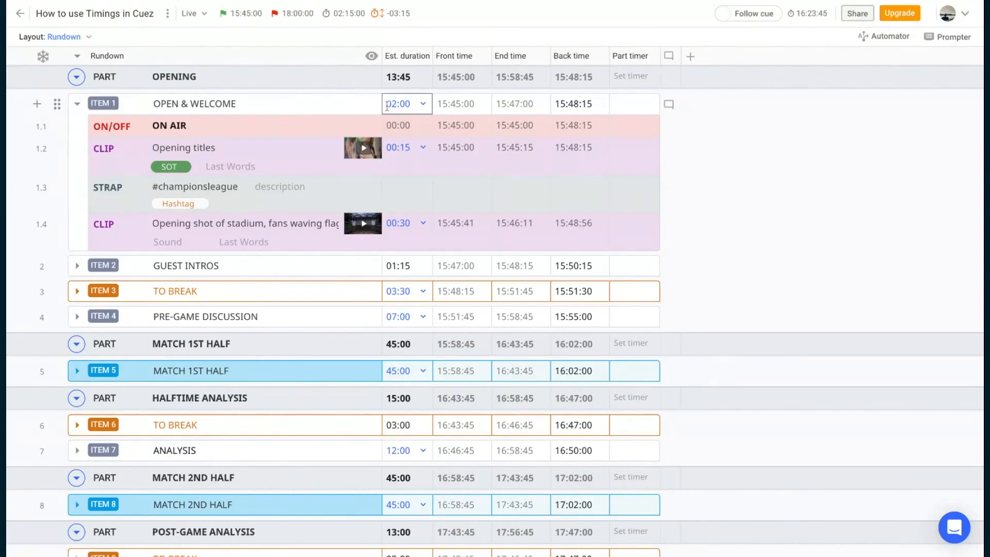
{"action": "left_click", "coordinate": [77, 104]}
Set the estimated duration of item 1, OPEN & WELCOME, to 05:00
{"action": "left_click", "coordinate": [411, 103]}
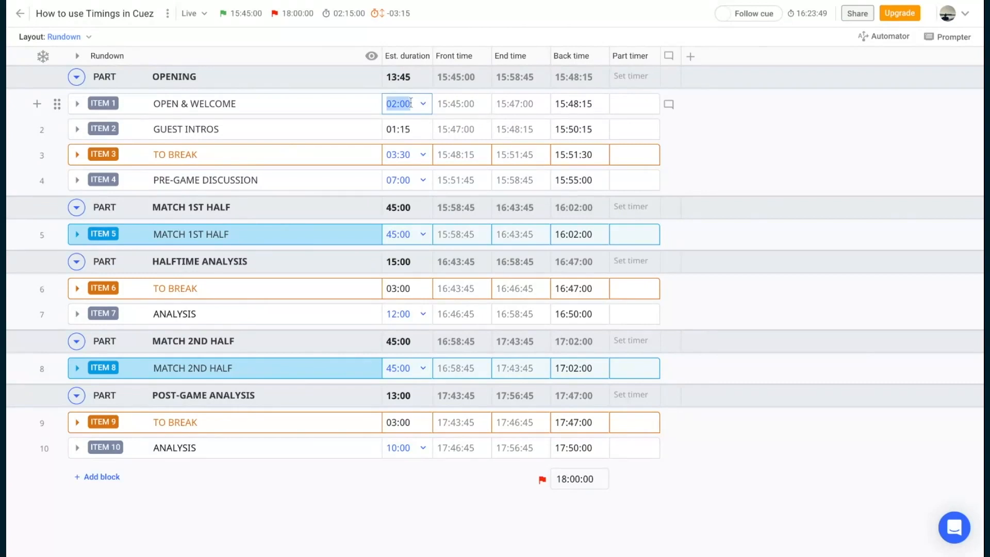
{"action": "type", "text": "05:"}
{"action": "key", "text": "Return"}
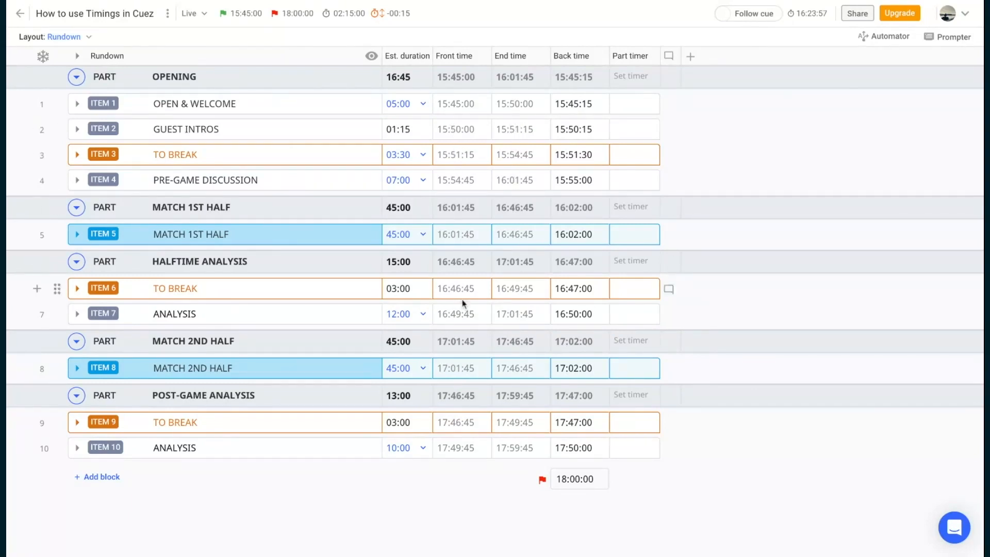
Restore the estimated duration of item 1, OPEN & WELCOME, to 02:00
{"action": "left_click", "coordinate": [400, 103]}
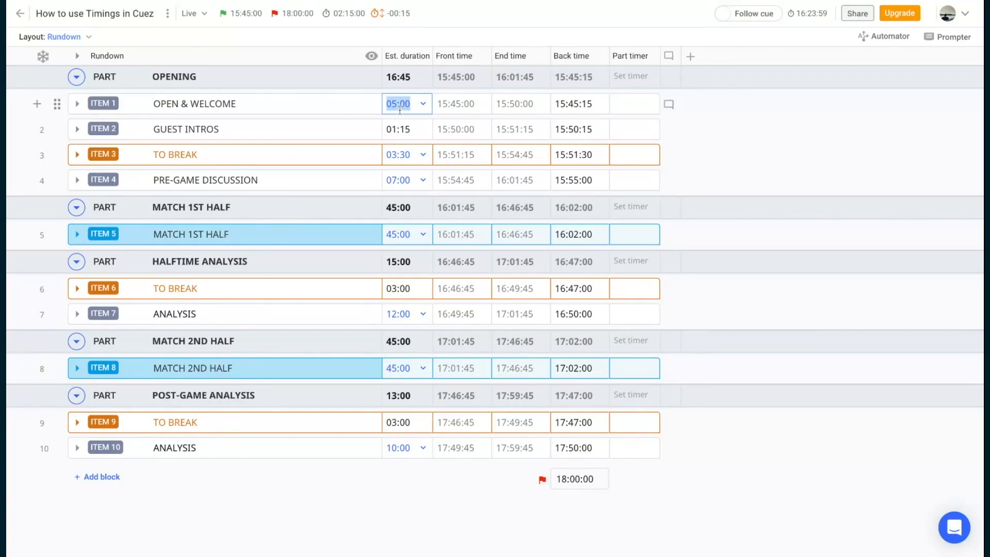
{"action": "double_click", "coordinate": [399, 108]}
{"action": "triple_click", "coordinate": [399, 109]}
{"action": "type", "text": "200"}
{"action": "key", "text": "Return"}
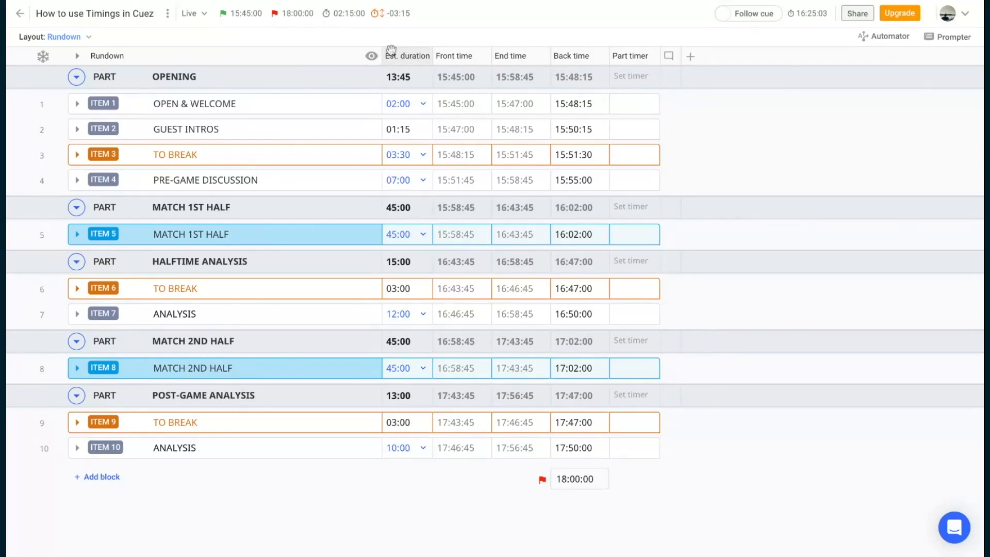
{"action": "left_click", "coordinate": [76, 105]}
{"action": "left_click", "coordinate": [77, 106]}
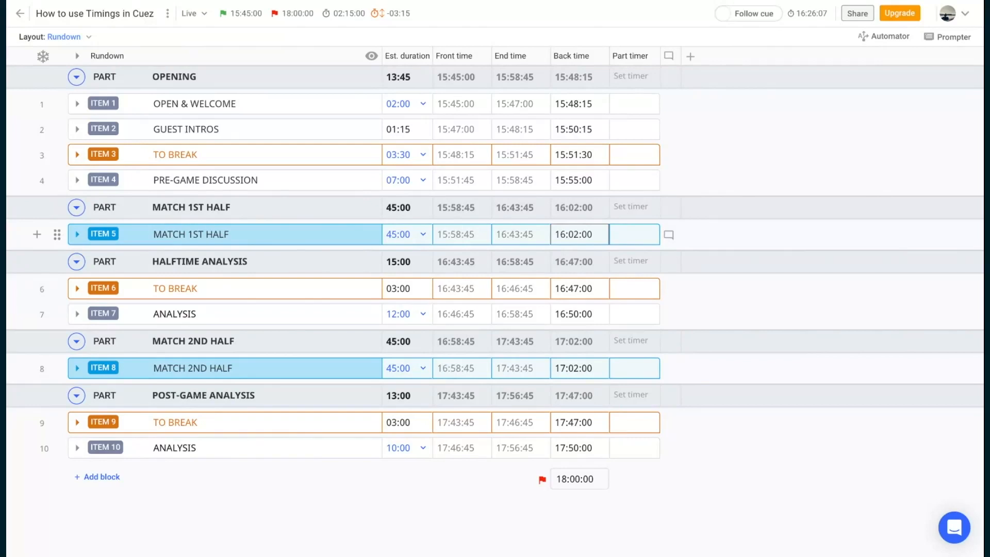
Override the back time of item 5, MATCH 1ST HALF, with 16:00:00
{"action": "left_click", "coordinate": [573, 235]}
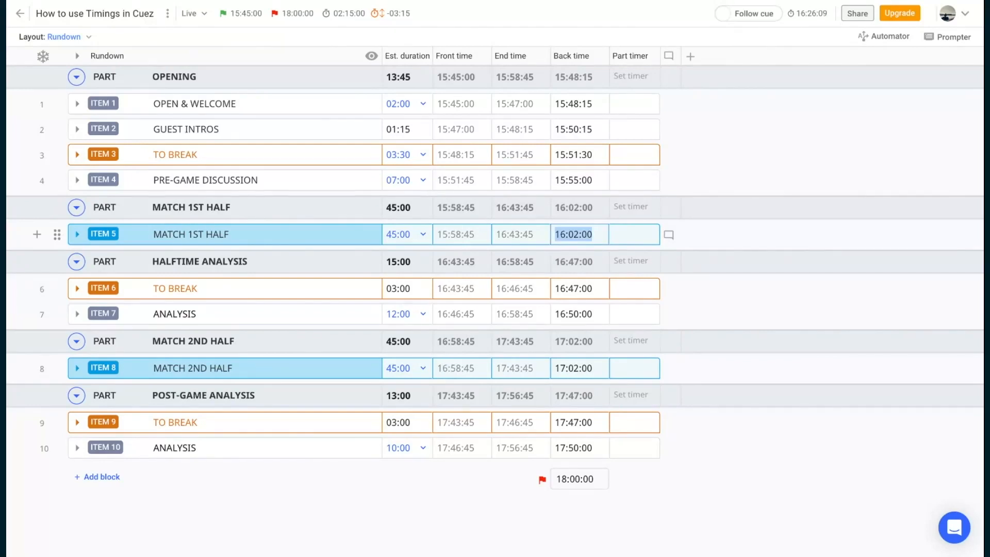
{"action": "type", "text": "16:00:00"}
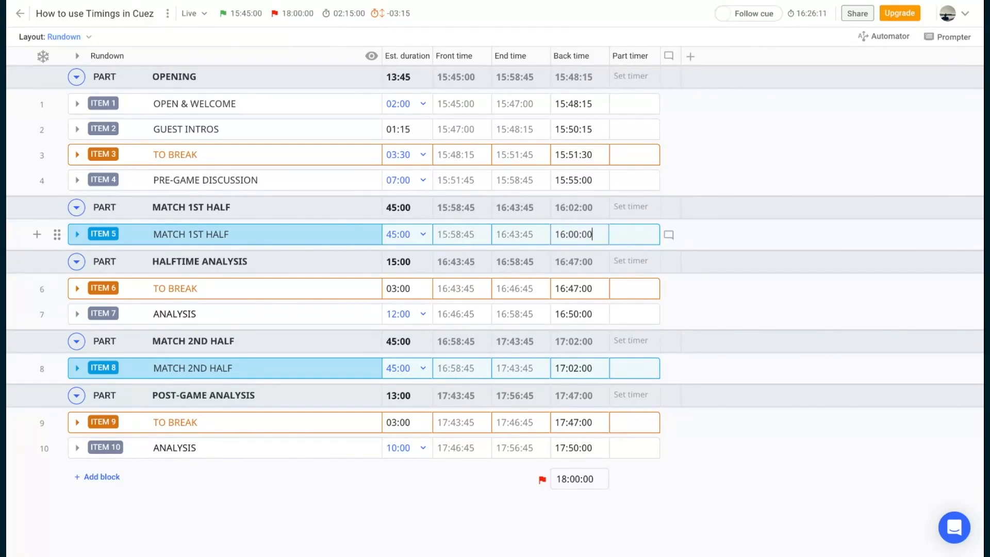
{"action": "key", "text": "Return"}
Reset the overridden back time of item 5, MATCH 1ST HALF
{"action": "left_click", "coordinate": [599, 235]}
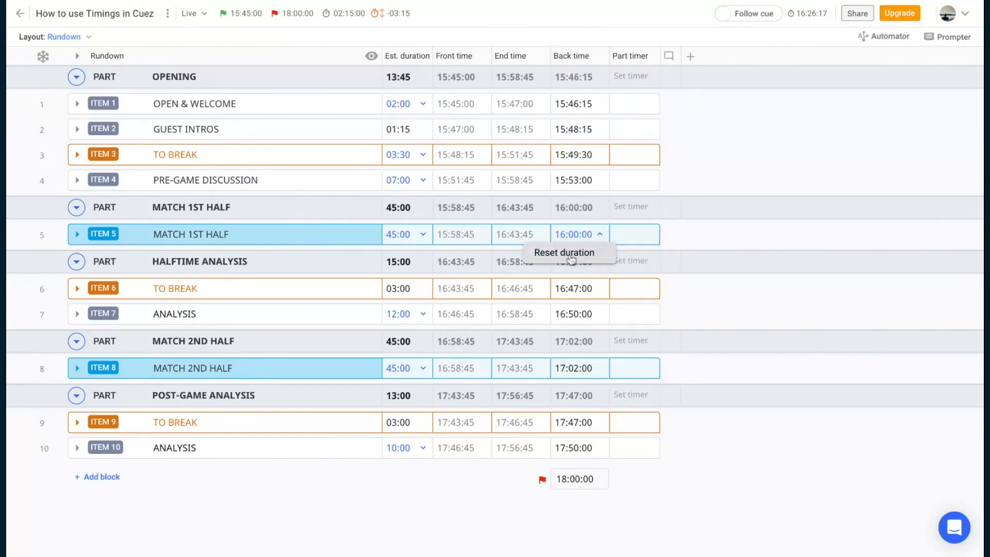
{"action": "left_click", "coordinate": [710, 236]}
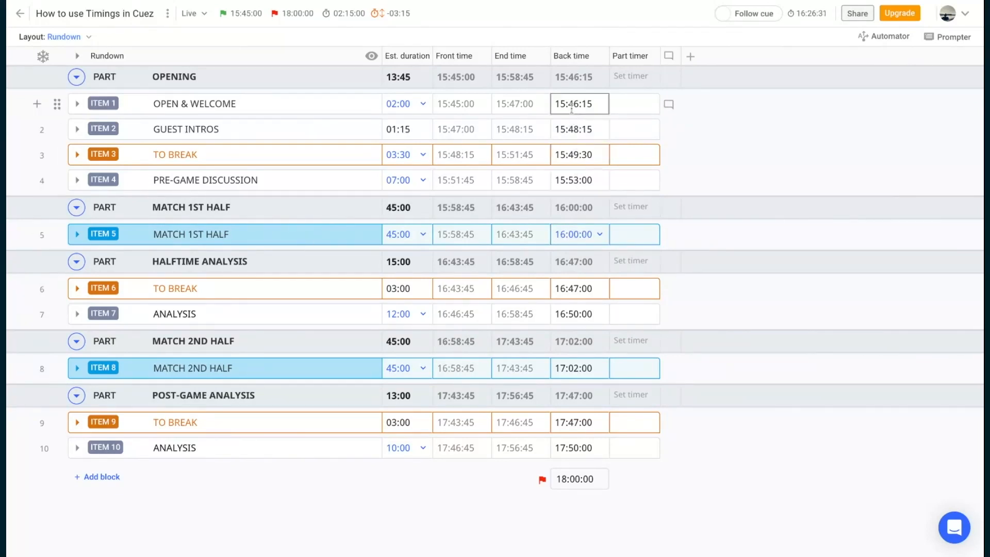
{"action": "left_click", "coordinate": [602, 235]}
{"action": "left_click", "coordinate": [566, 252]}
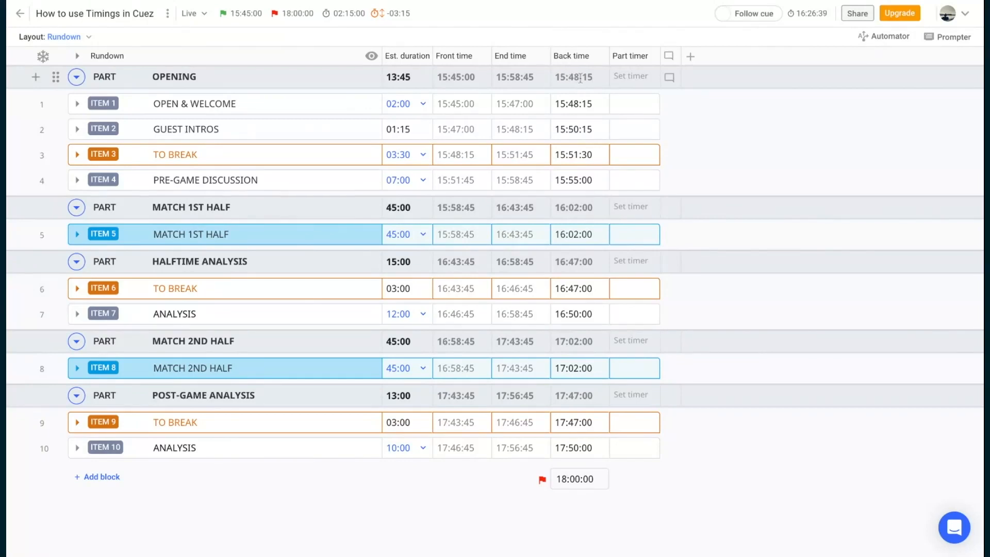
Set the back times to 16:00:00 for item 5, MATCH 1ST HALF, and 17:00:00 for item 8, MATCH 2ND HALF
{"action": "left_click", "coordinate": [576, 233]}
{"action": "type", "text": "16:00:00"}
{"action": "key", "text": "Return"}
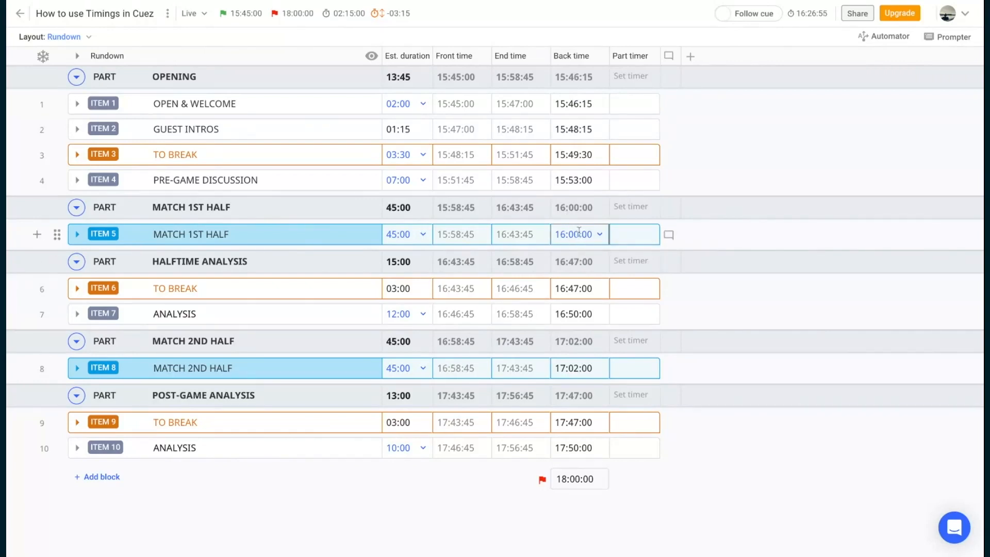
{"action": "left_click", "coordinate": [573, 367]}
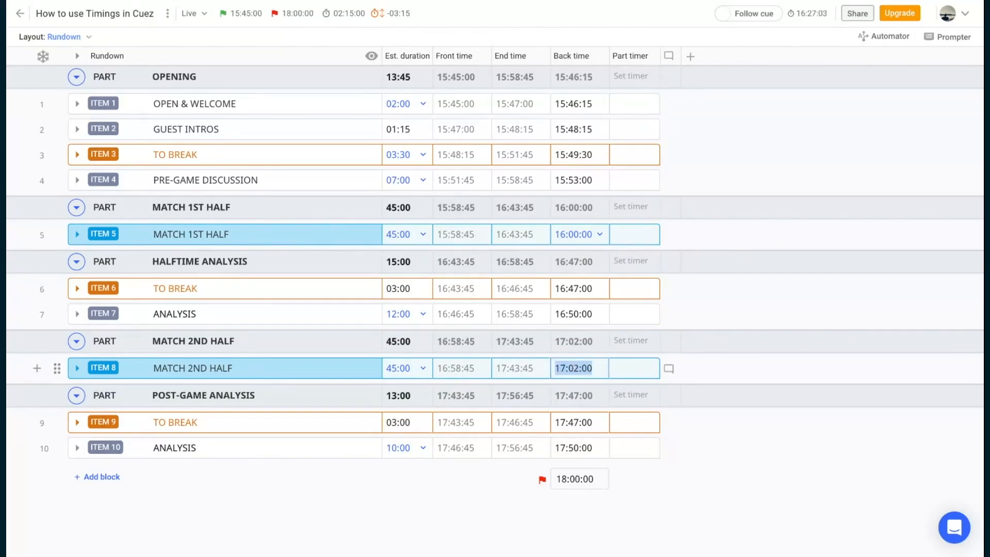
{"action": "type", "text": "17:00:00"}
{"action": "key", "text": "Return"}
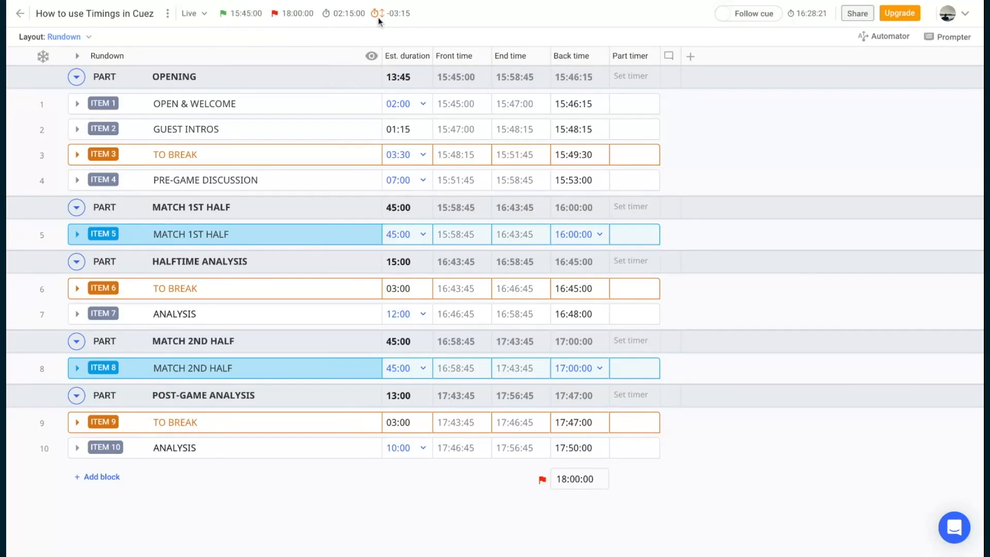
Set the estimated duration of item 1, OPEN & WELCOME, to 07:00
{"action": "mouse_move", "coordinate": [379, 21]}
{"action": "left_click", "coordinate": [408, 104]}
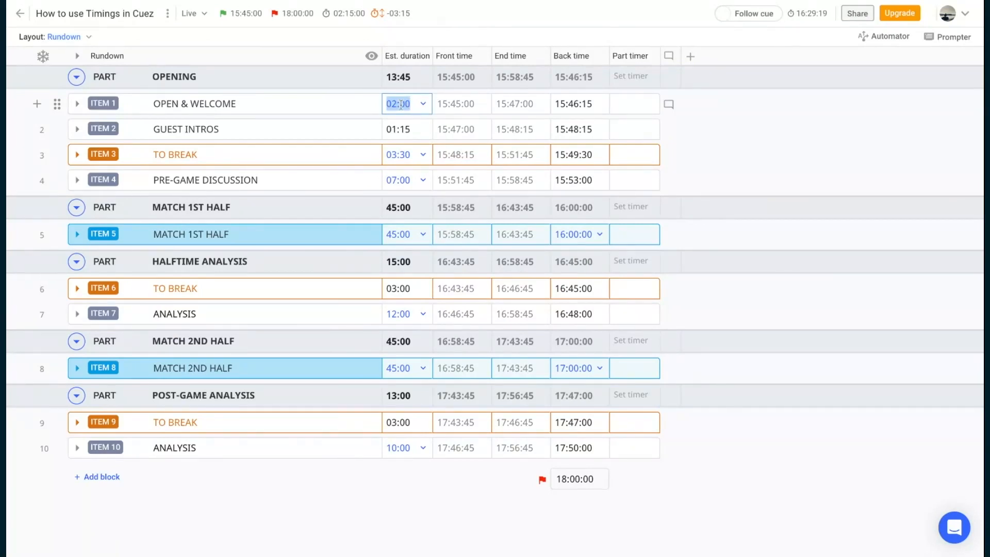
{"action": "type", "text": "07:00"}
{"action": "key", "text": "Return"}
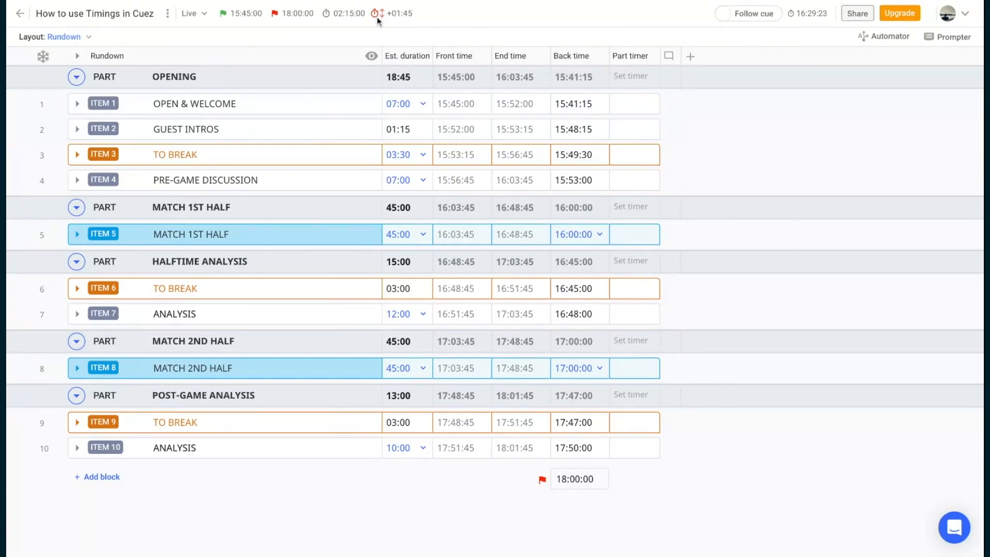
Set the estimated duration of item 1, OPEN & WELCOME, back to 02:00
{"action": "mouse_move", "coordinate": [395, 23]}
{"action": "left_click", "coordinate": [399, 104]}
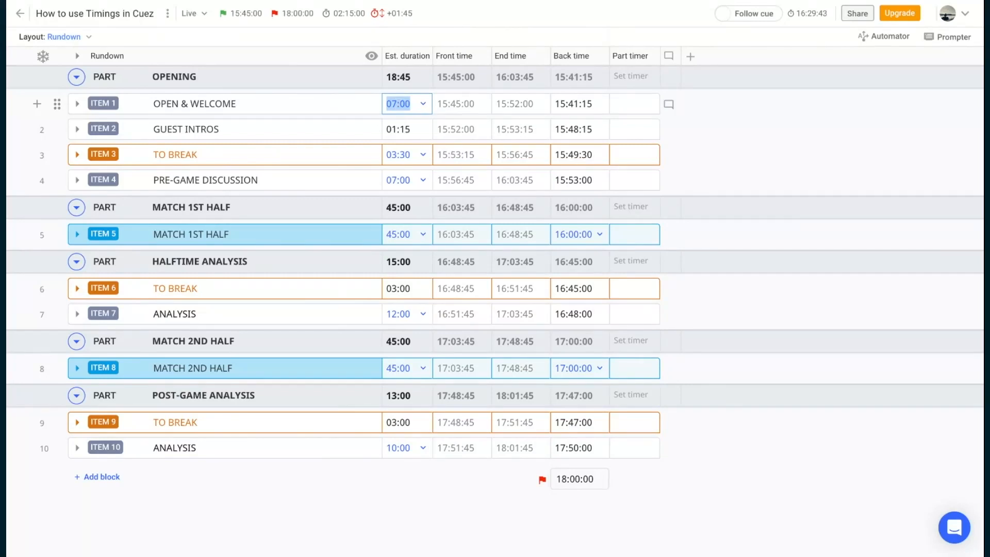
{"action": "type", "text": "02:00"}
{"action": "key", "text": "Return"}
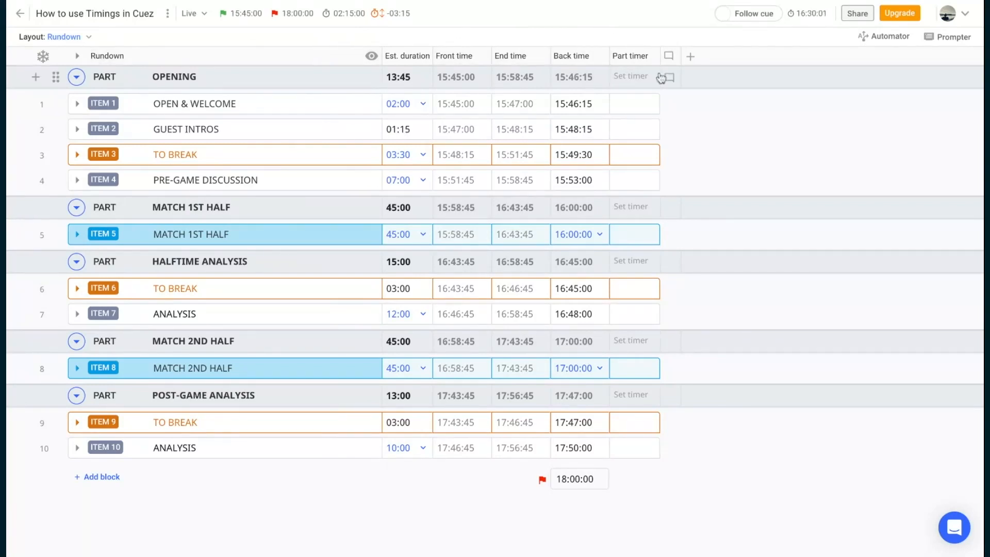
Examine the Part timer option among the Timings columns and leave the selection as it is
{"action": "left_click", "coordinate": [692, 59]}
{"action": "mouse_move", "coordinate": [661, 112]}
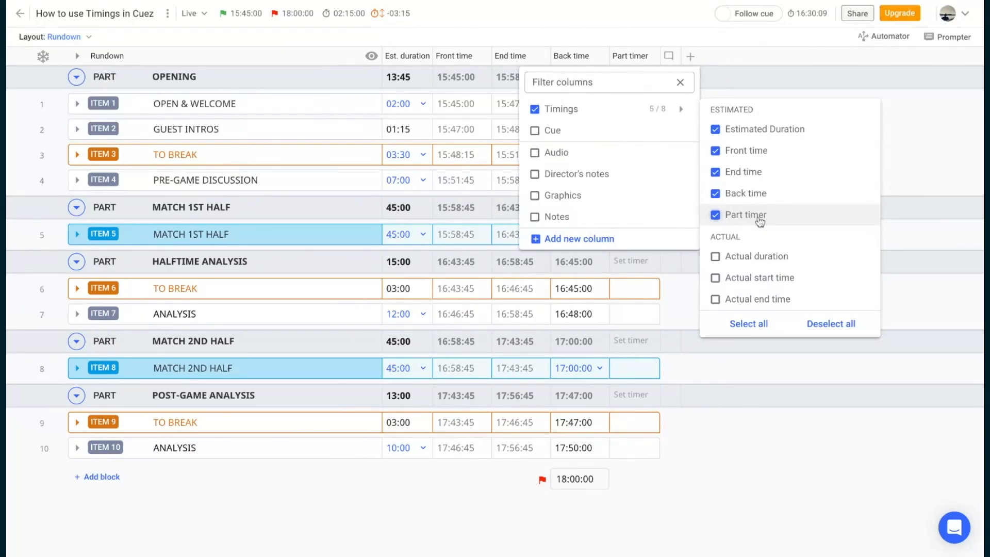
{"action": "left_click", "coordinate": [572, 20]}
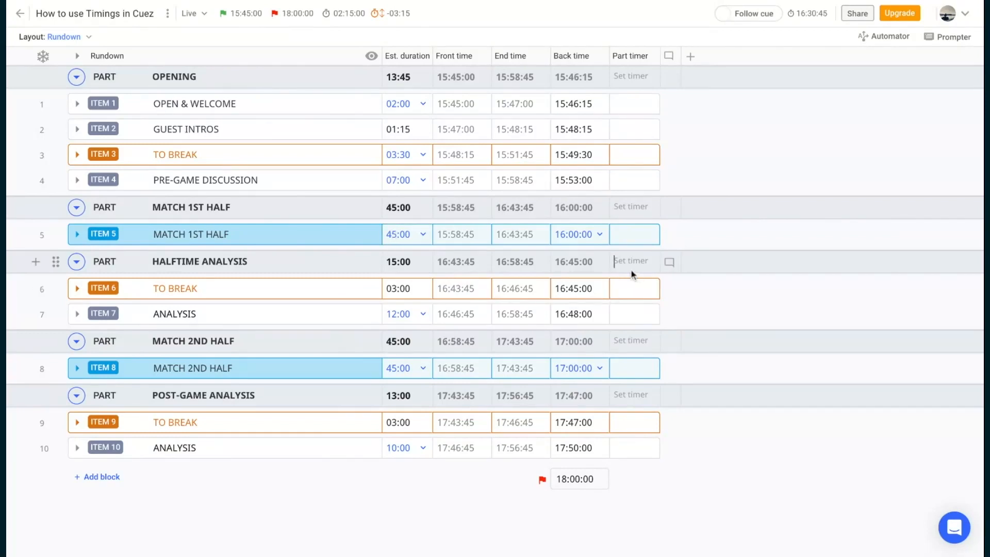
Set the part timer of the HALFTIME ANALYSIS part to 12:00
{"action": "type", "text": "12:"}
{"action": "key", "text": "Return"}
{"action": "mouse_move", "coordinate": [615, 266]}
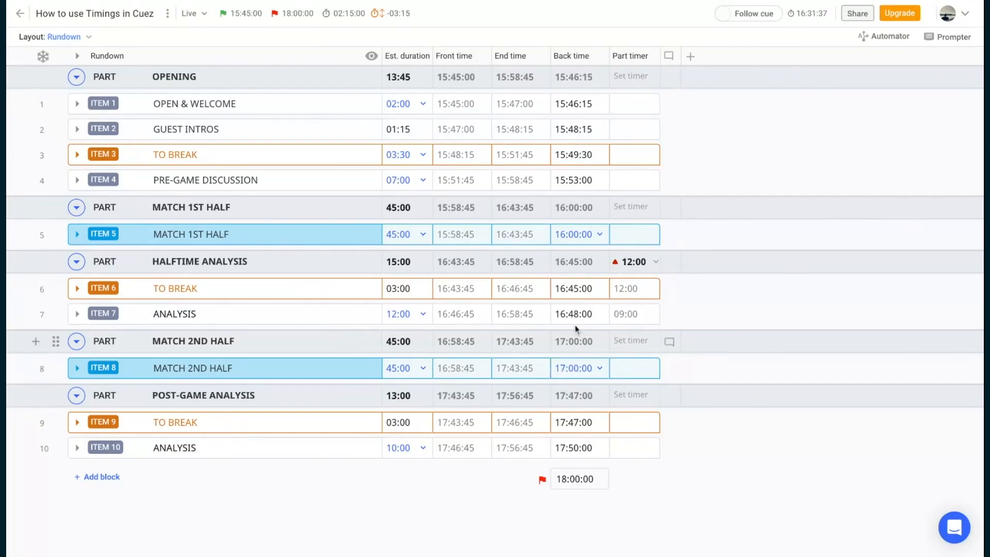
Set the part timer of the OPENING part to 15:00 and replace it with 10:00
{"action": "left_click", "coordinate": [633, 76]}
{"action": "type", "text": "15:00"}
{"action": "key", "text": "Return"}
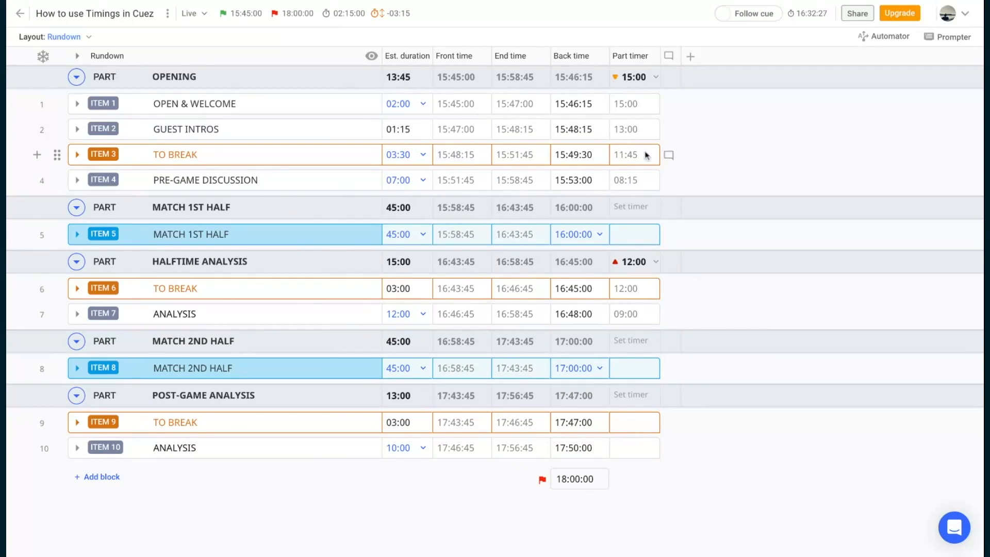
{"action": "left_click", "coordinate": [630, 77]}
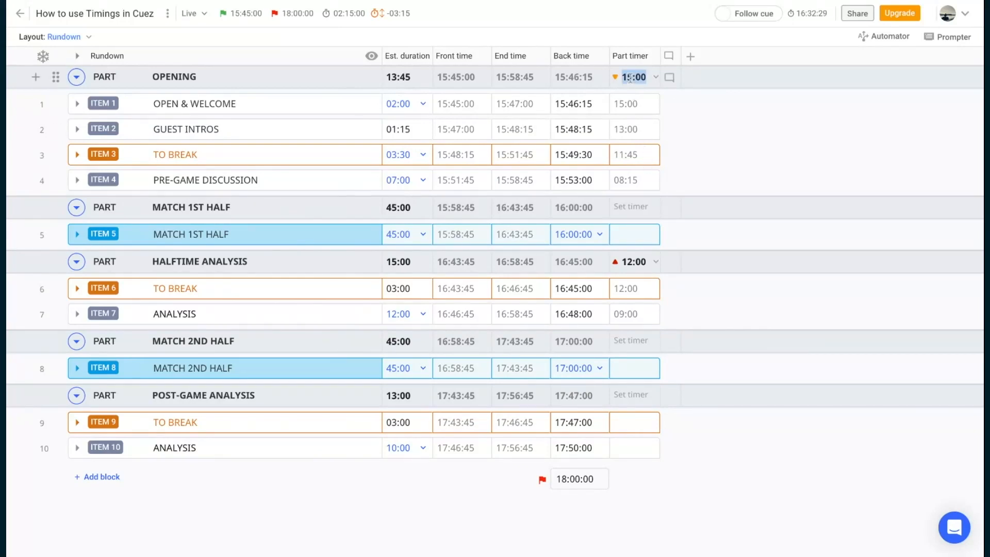
{"action": "type", "text": "10:00"}
{"action": "key", "text": "Return"}
Set the part timer of the OPENING part to 05:00 and reset that part timer
{"action": "left_click", "coordinate": [635, 78]}
{"action": "type", "text": "05:00"}
{"action": "key", "text": "Return"}
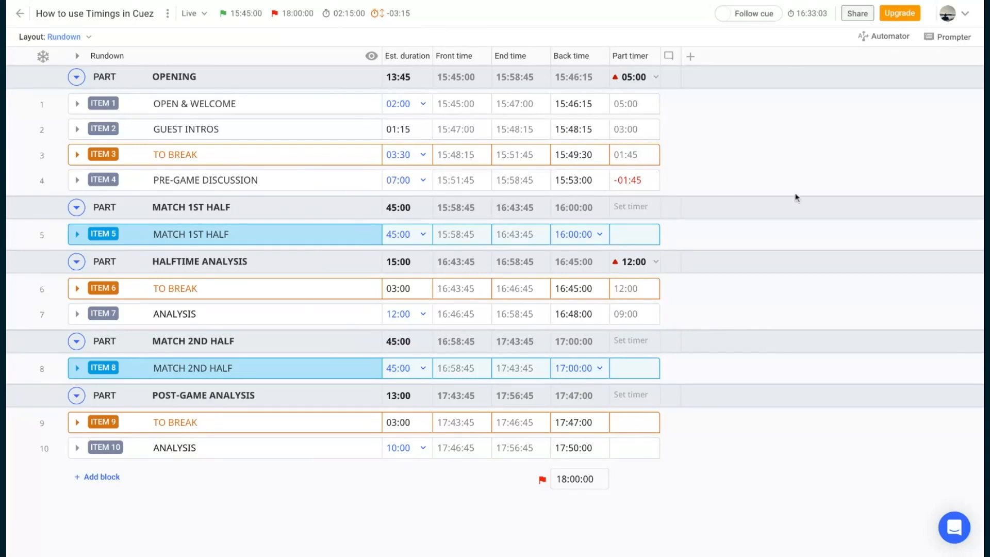
{"action": "left_click", "coordinate": [657, 78]}
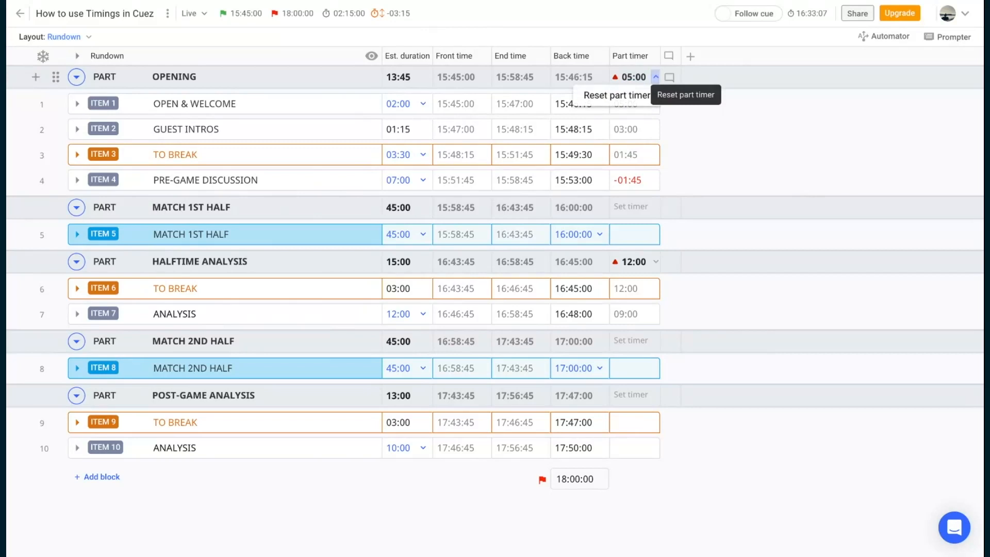
{"action": "left_click", "coordinate": [634, 96]}
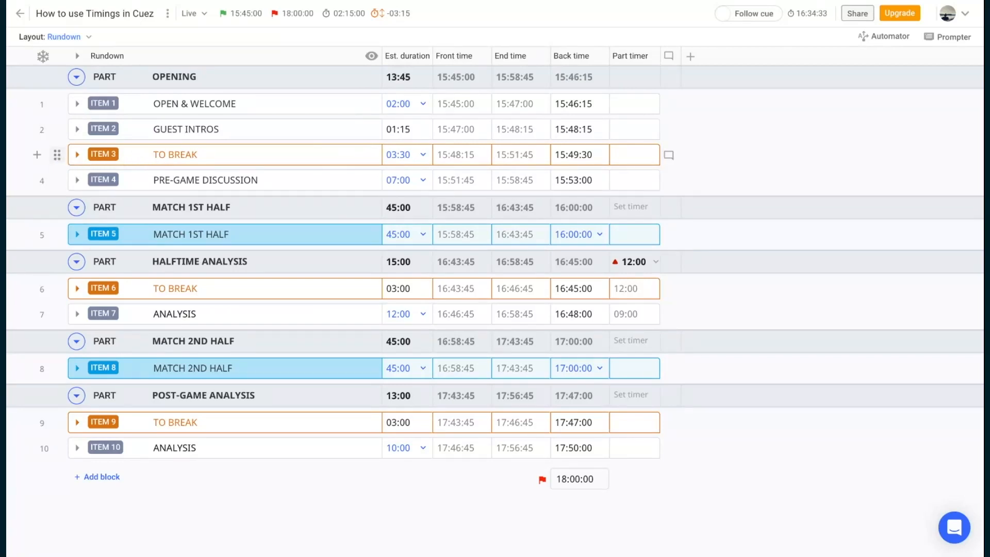
Examine the item color choices for item 3, TO BREAK, and leave its color as it is
{"action": "left_click", "coordinate": [58, 156]}
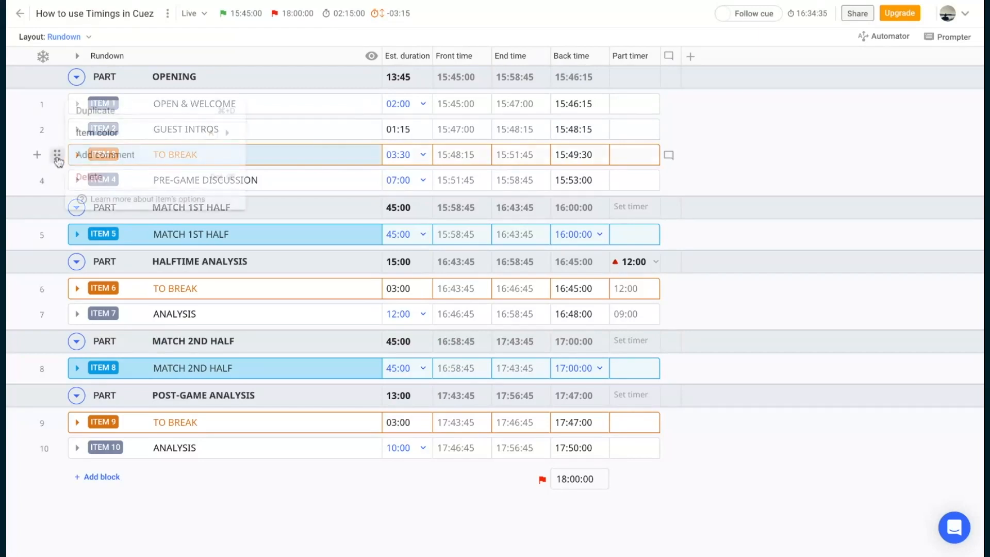
{"action": "mouse_move", "coordinate": [111, 135]}
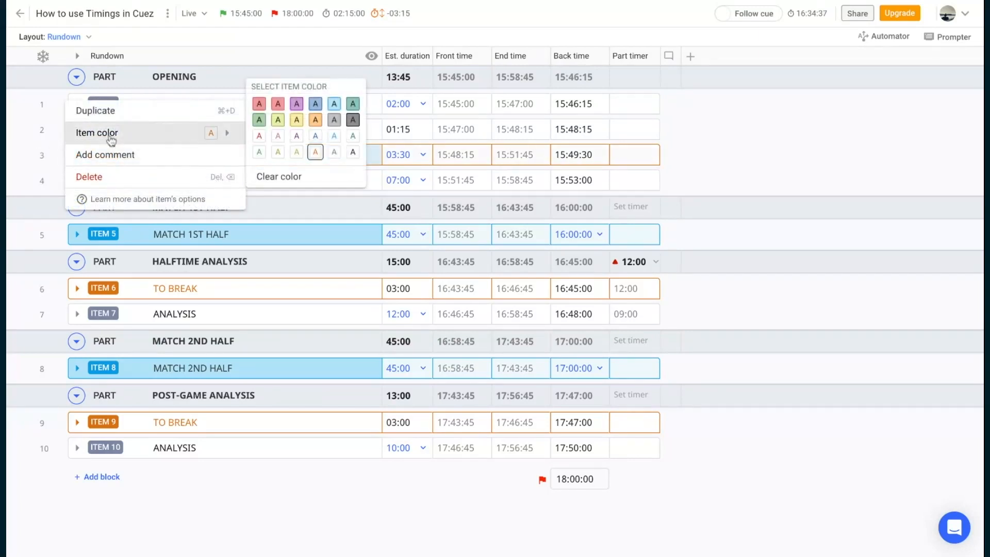
{"action": "left_click", "coordinate": [836, 168]}
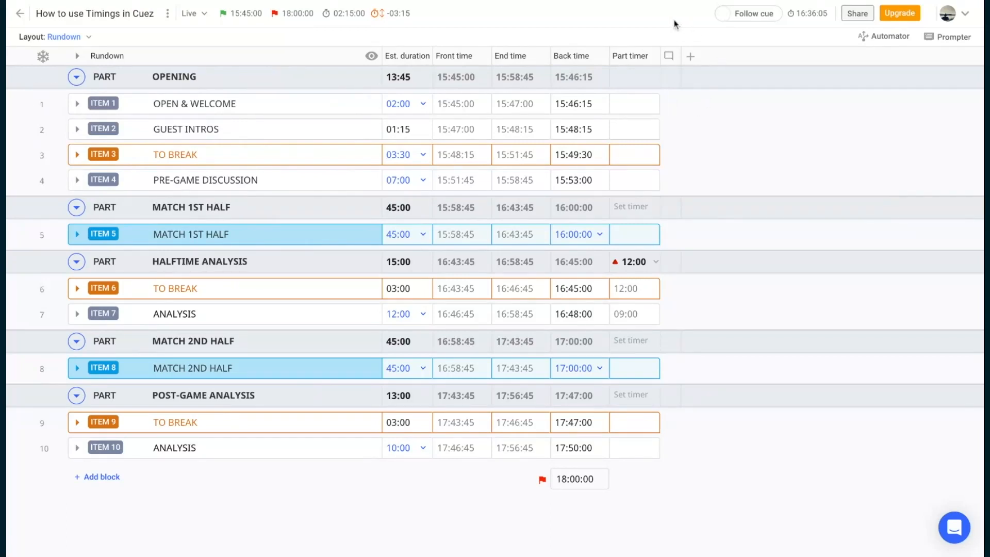
Add the Actual duration, Actual start time and Actual end time columns to the rundown
{"action": "left_click", "coordinate": [690, 57]}
{"action": "left_click", "coordinate": [628, 114]}
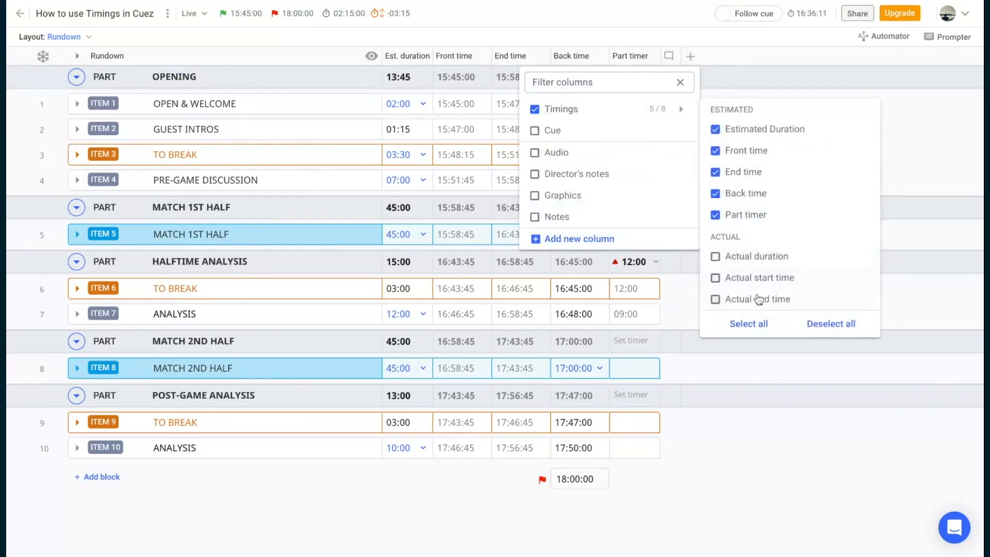
{"action": "left_click", "coordinate": [745, 262]}
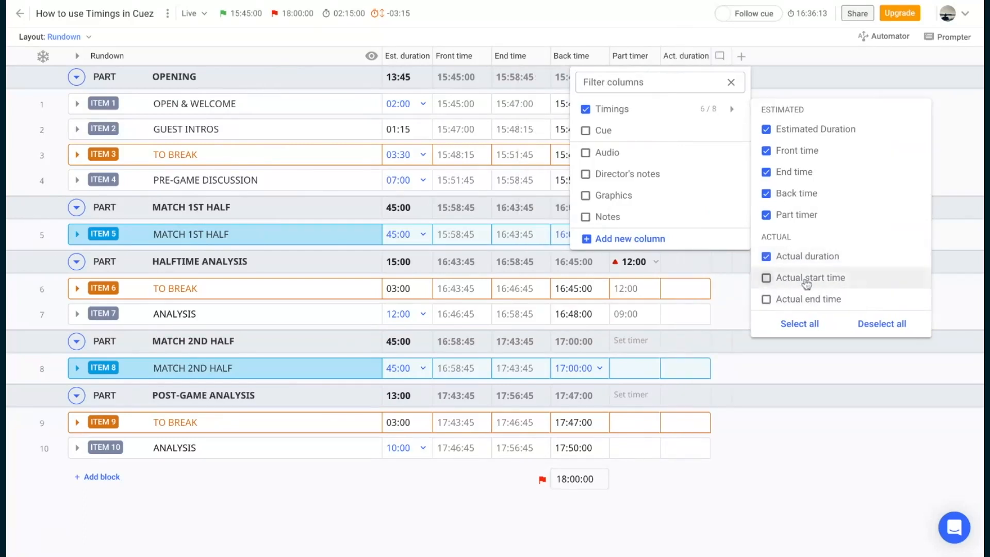
{"action": "left_click", "coordinate": [768, 278]}
{"action": "left_click", "coordinate": [541, 300]}
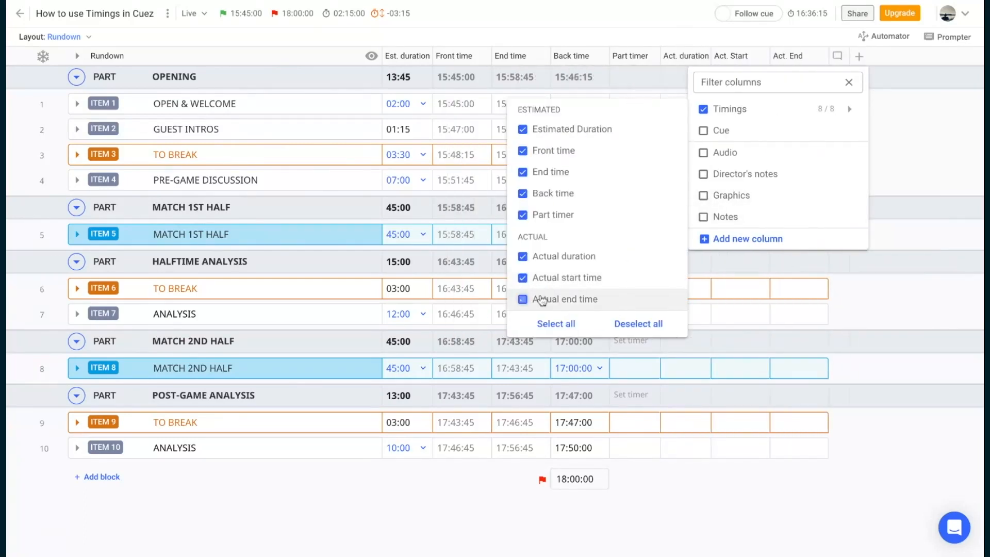
{"action": "left_click", "coordinate": [931, 155]}
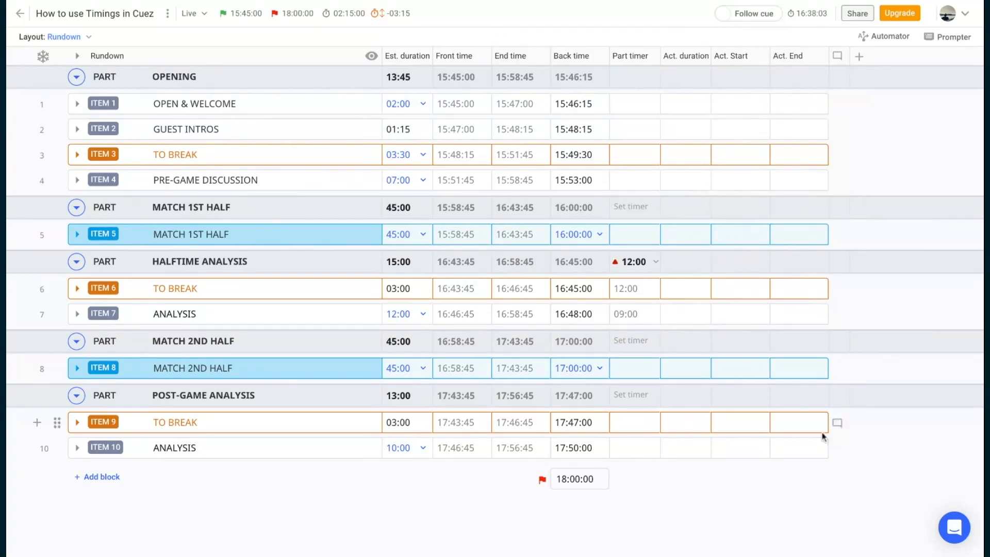
Open the message overview in the support chat
{"action": "left_click", "coordinate": [961, 526]}
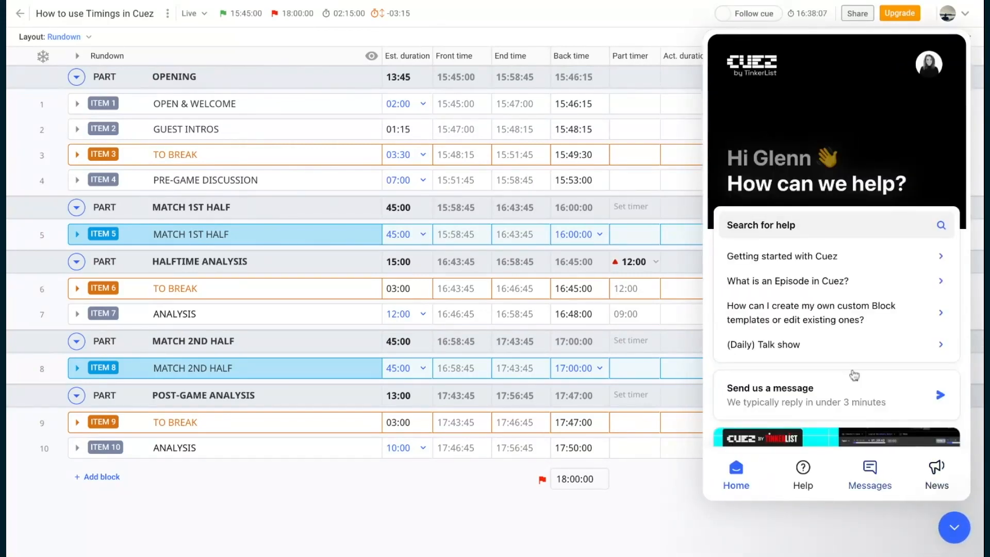
{"action": "left_click", "coordinate": [871, 472]}
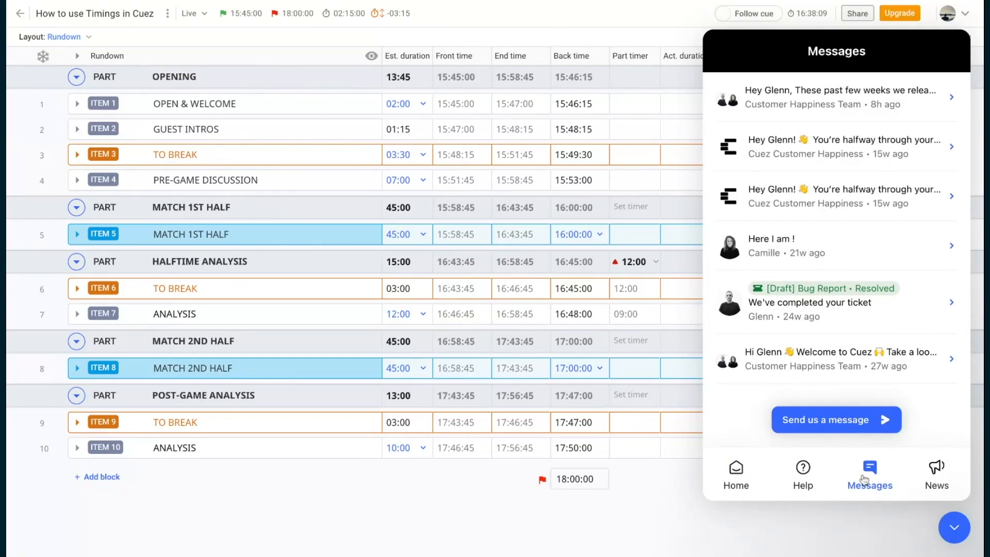
Open the Timings article list within the Cuez Episodes help collection
{"action": "left_click", "coordinate": [802, 475]}
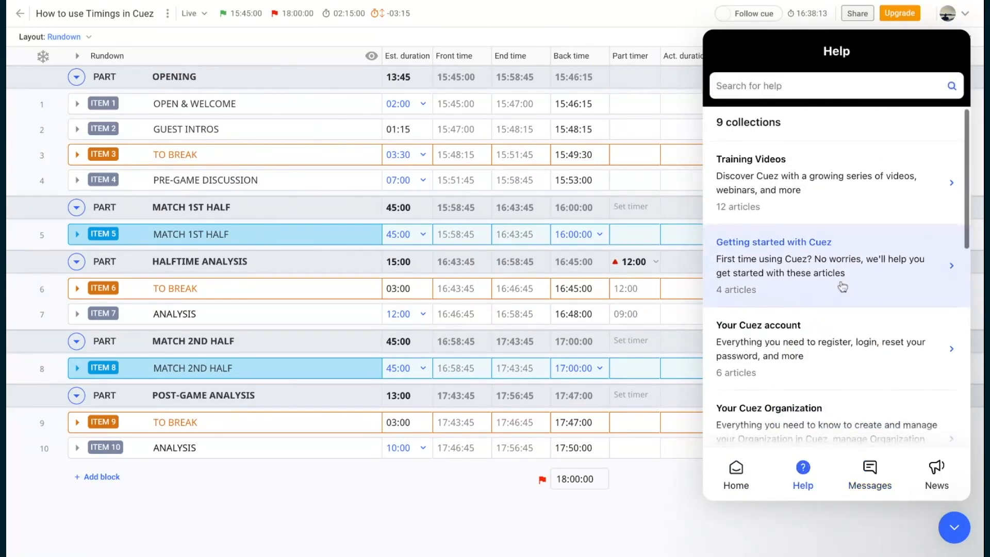
{"action": "scroll", "coordinate": [841, 286], "scroll_direction": "down", "scroll_amount": 5}
{"action": "scroll", "coordinate": [817, 354], "scroll_direction": "down", "scroll_amount": 1}
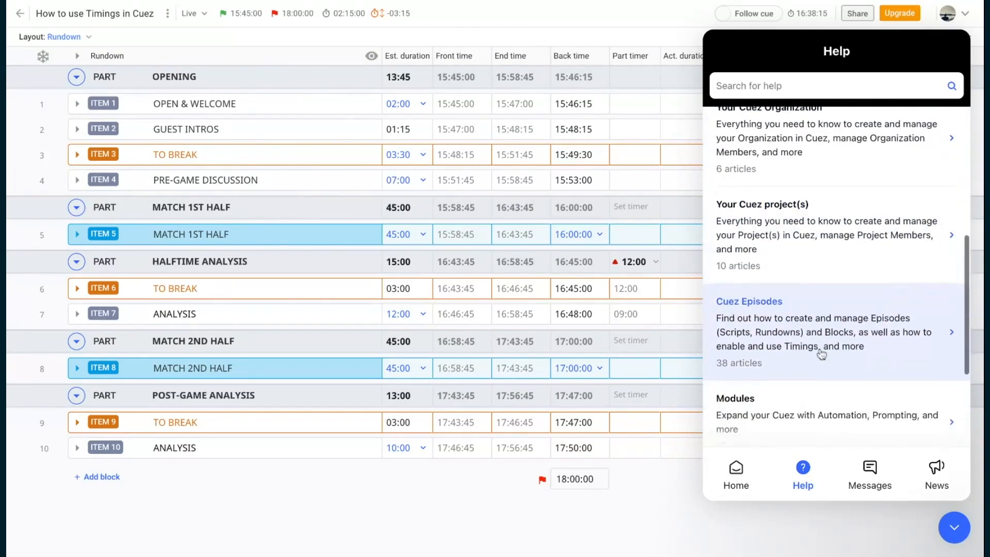
{"action": "left_click", "coordinate": [771, 326]}
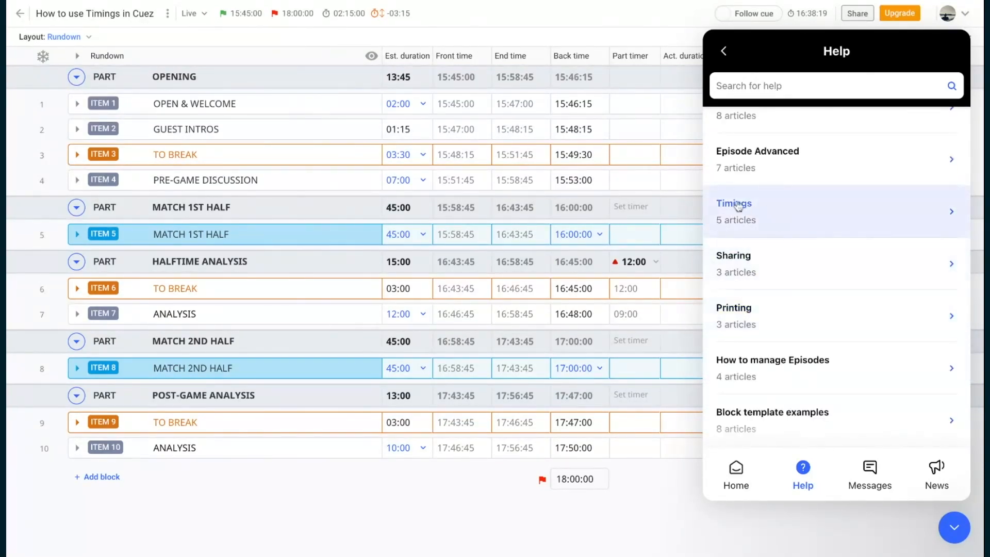
{"action": "left_click", "coordinate": [787, 209]}
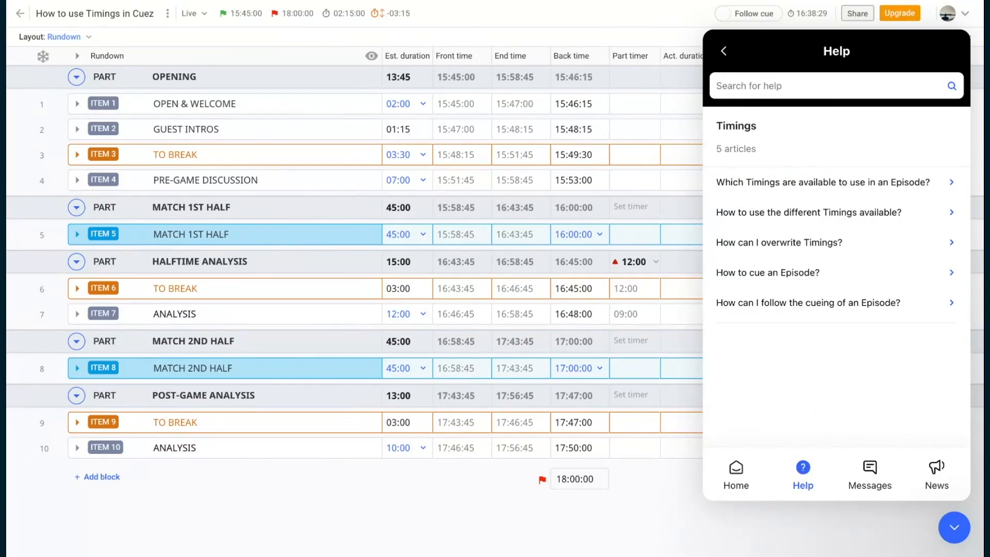
Return to the help collections overview and open the Webinars collection under Training Videos
{"action": "left_click", "coordinate": [723, 51]}
{"action": "left_click", "coordinate": [724, 51]}
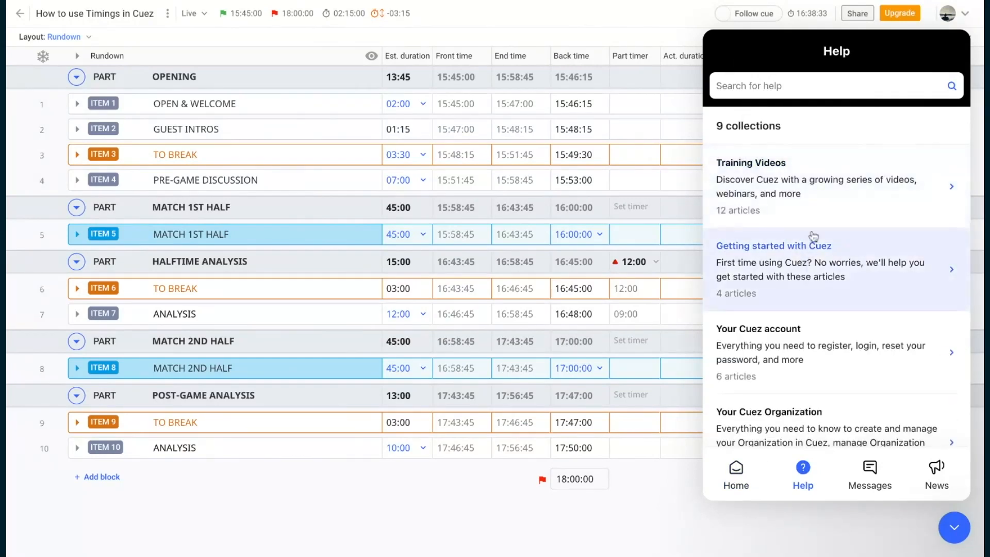
{"action": "left_click", "coordinate": [822, 208]}
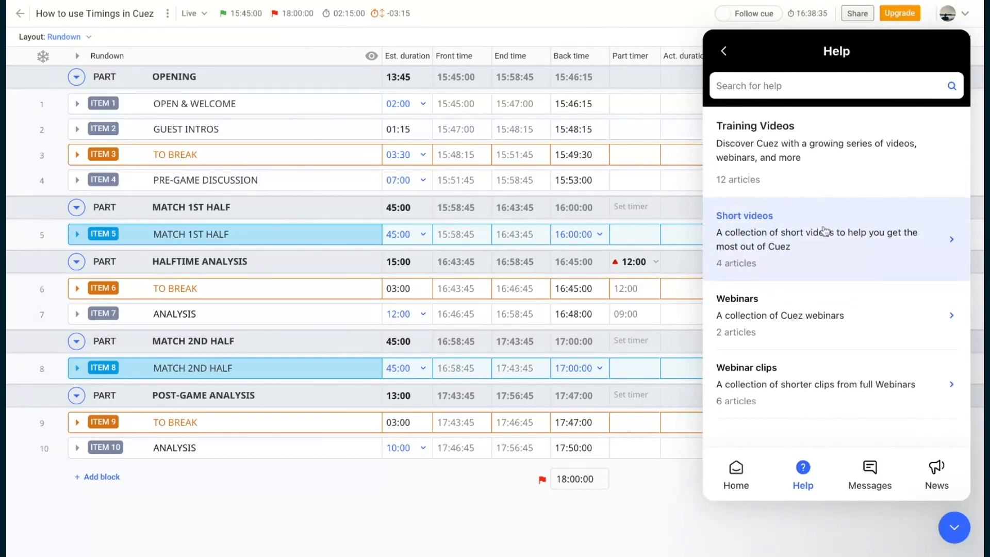
{"action": "left_click", "coordinate": [863, 324]}
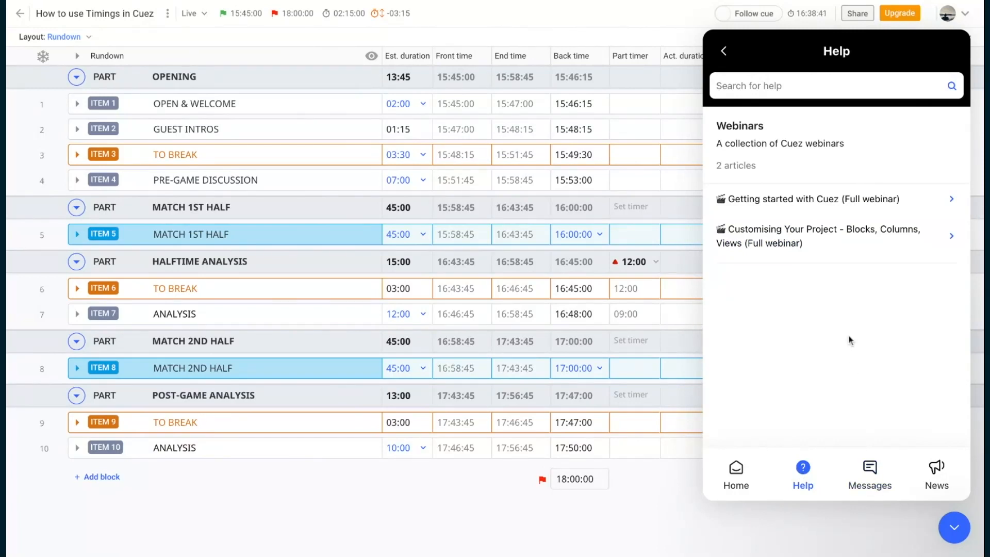
View the support chat's message overview and home page, and close the support chat
{"action": "left_click", "coordinate": [870, 473]}
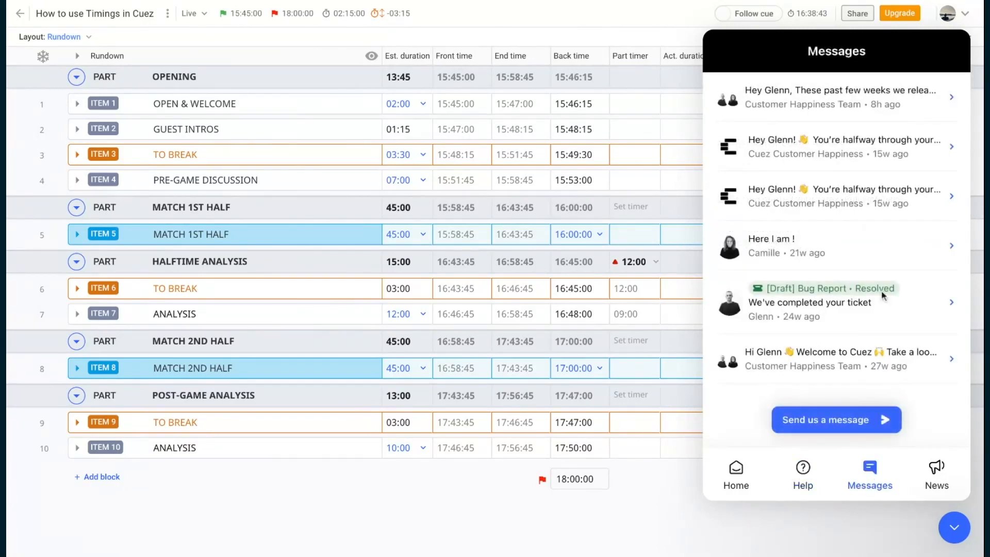
{"action": "left_click", "coordinate": [735, 477]}
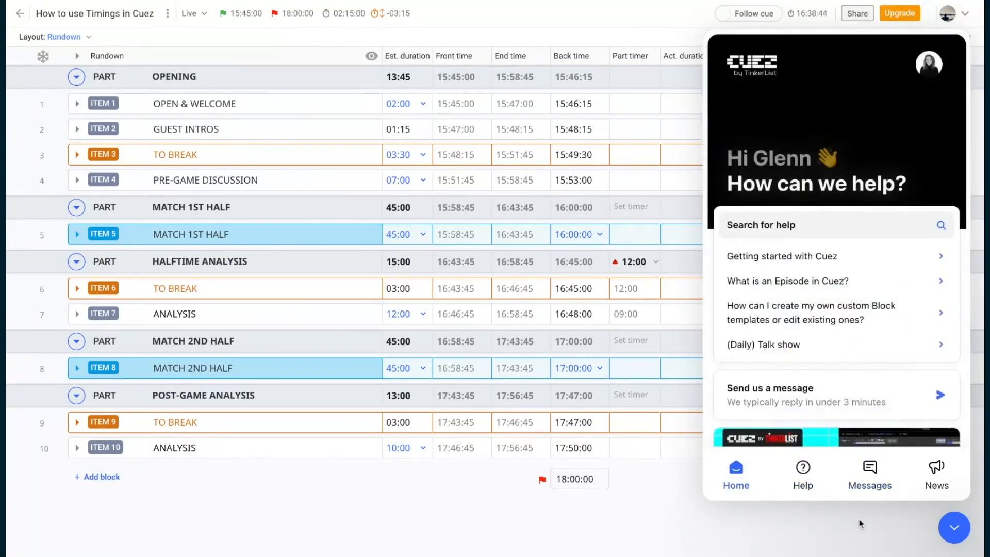
{"action": "left_click", "coordinate": [955, 527]}
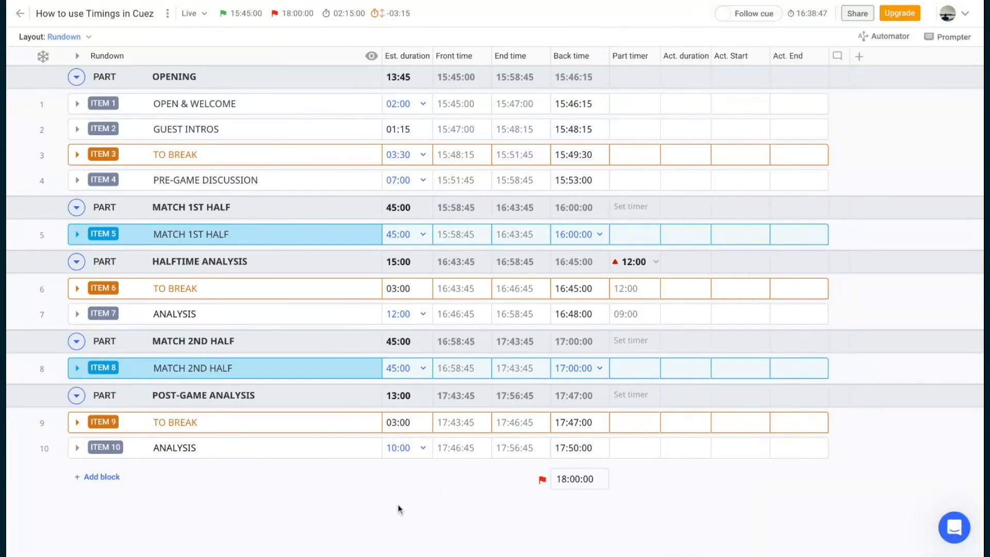